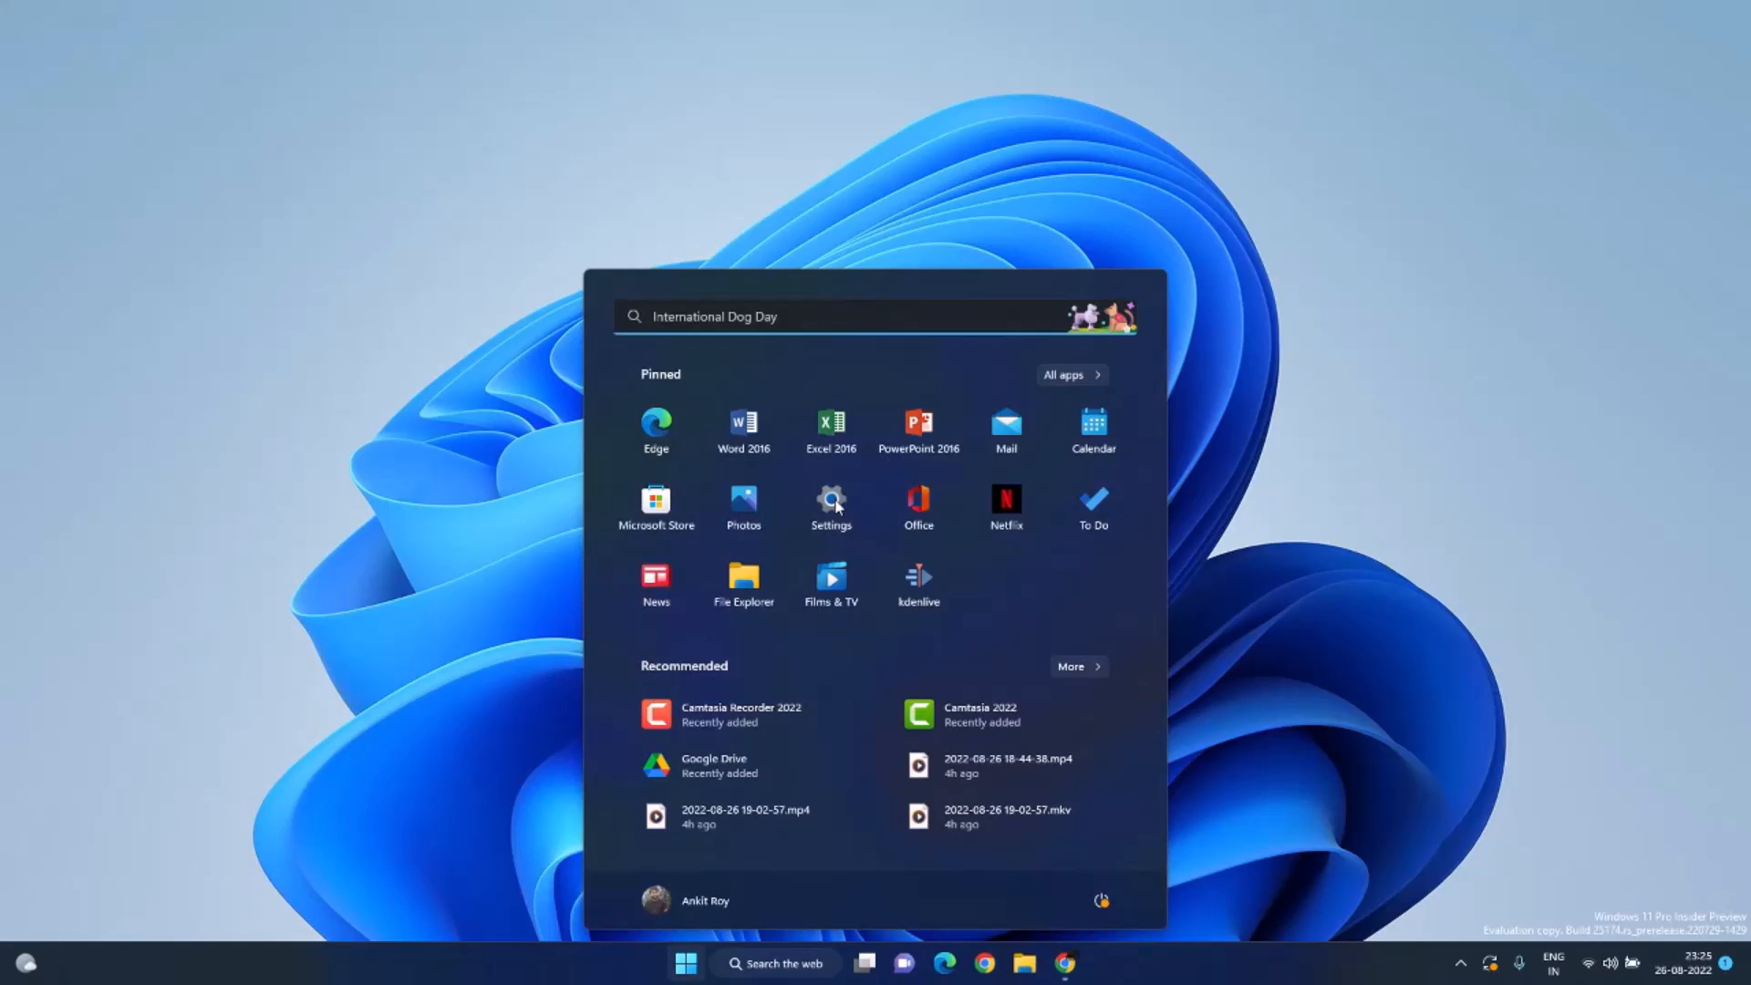
Step: Install Power Automate by Microsoft Corporation from the Microsoft Store, and close the store once it is installed
text(e)
click(677, 462)
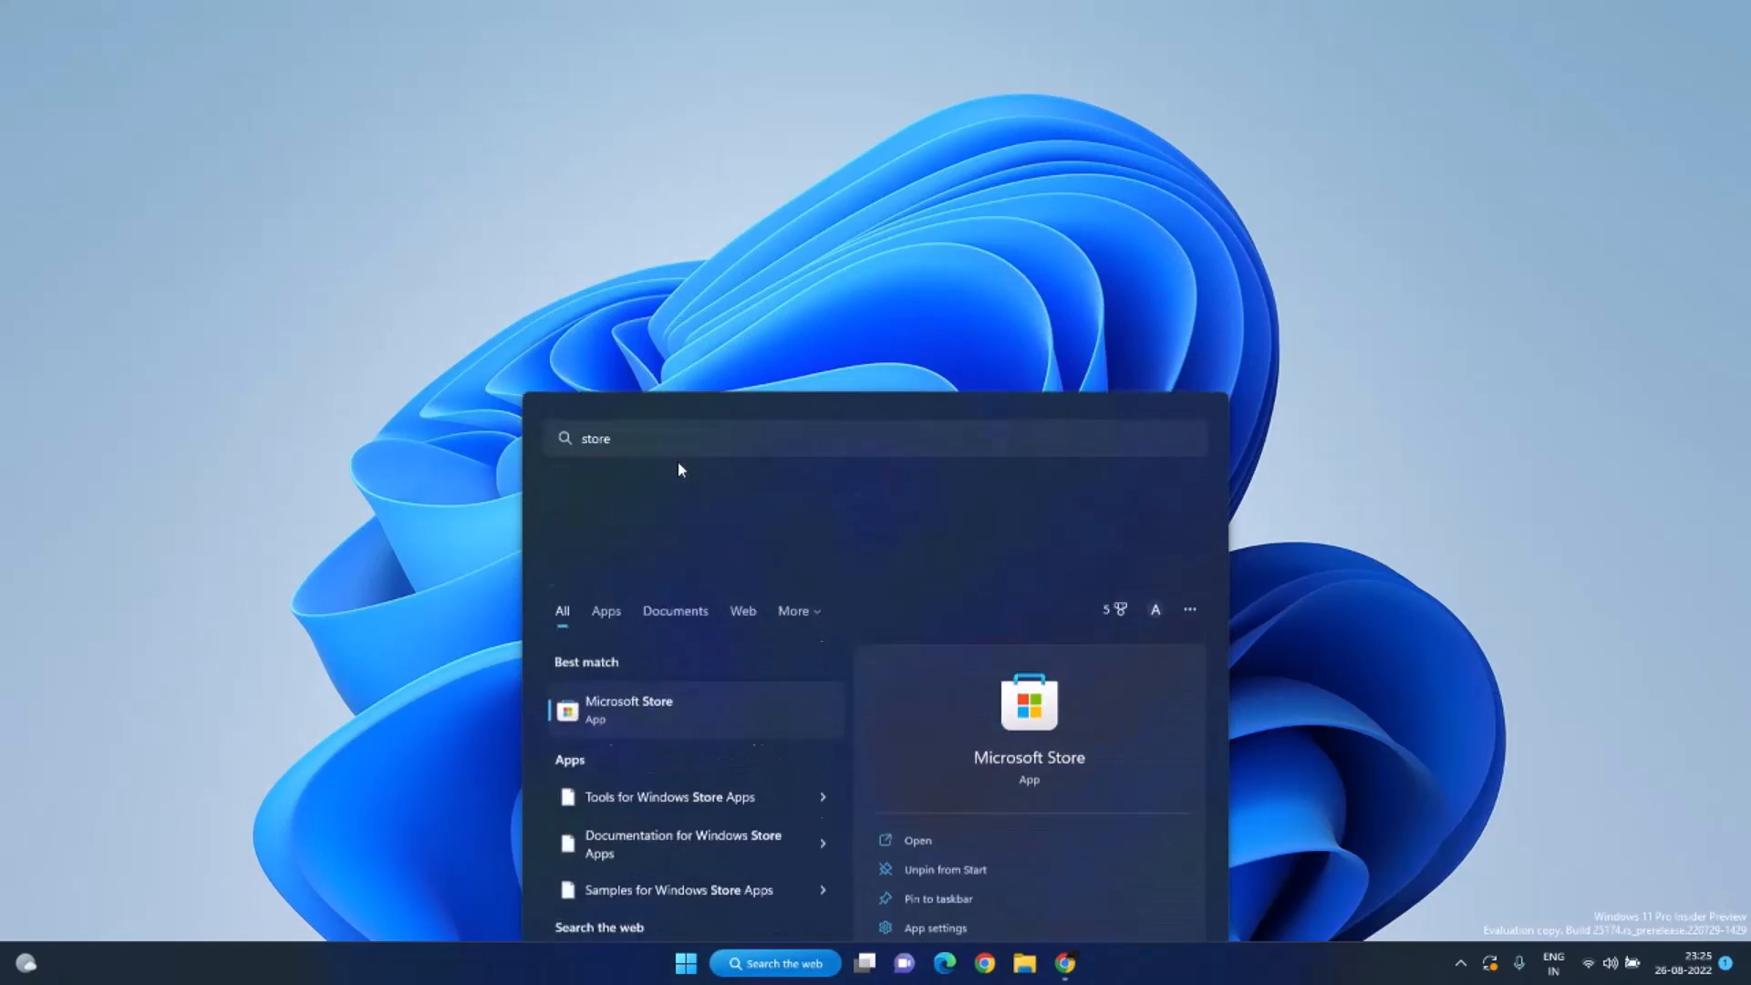
click(794, 28)
text(power automate)
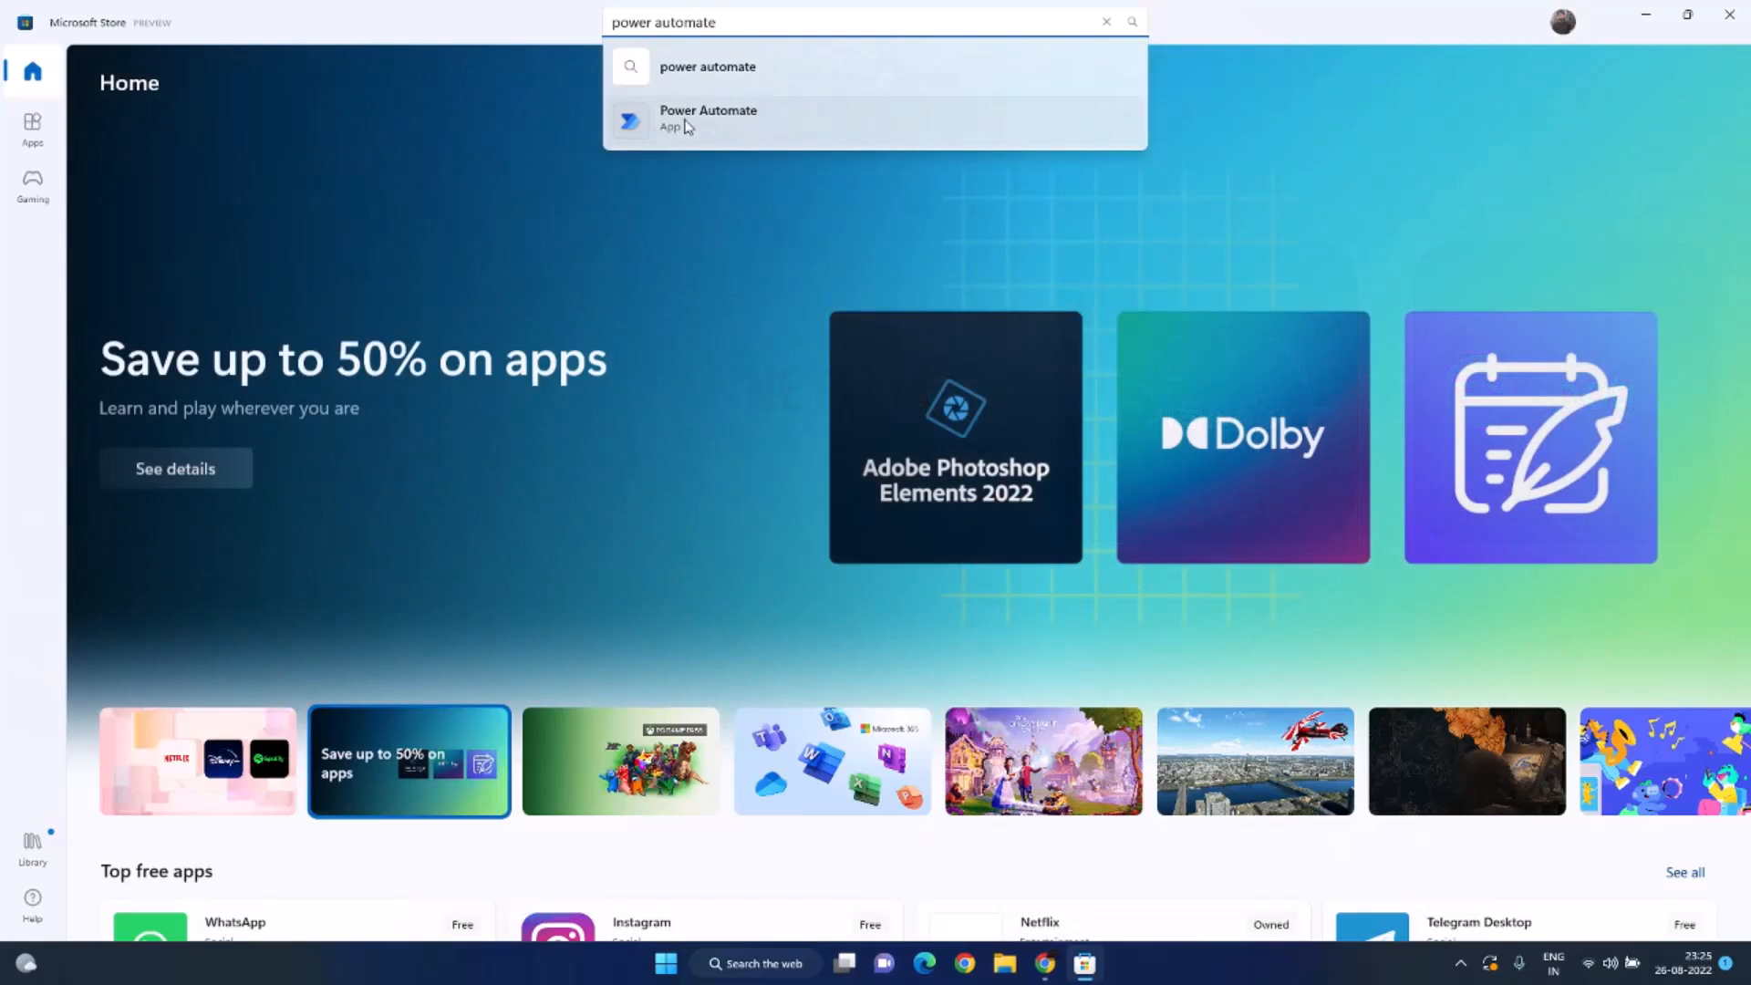
click(713, 119)
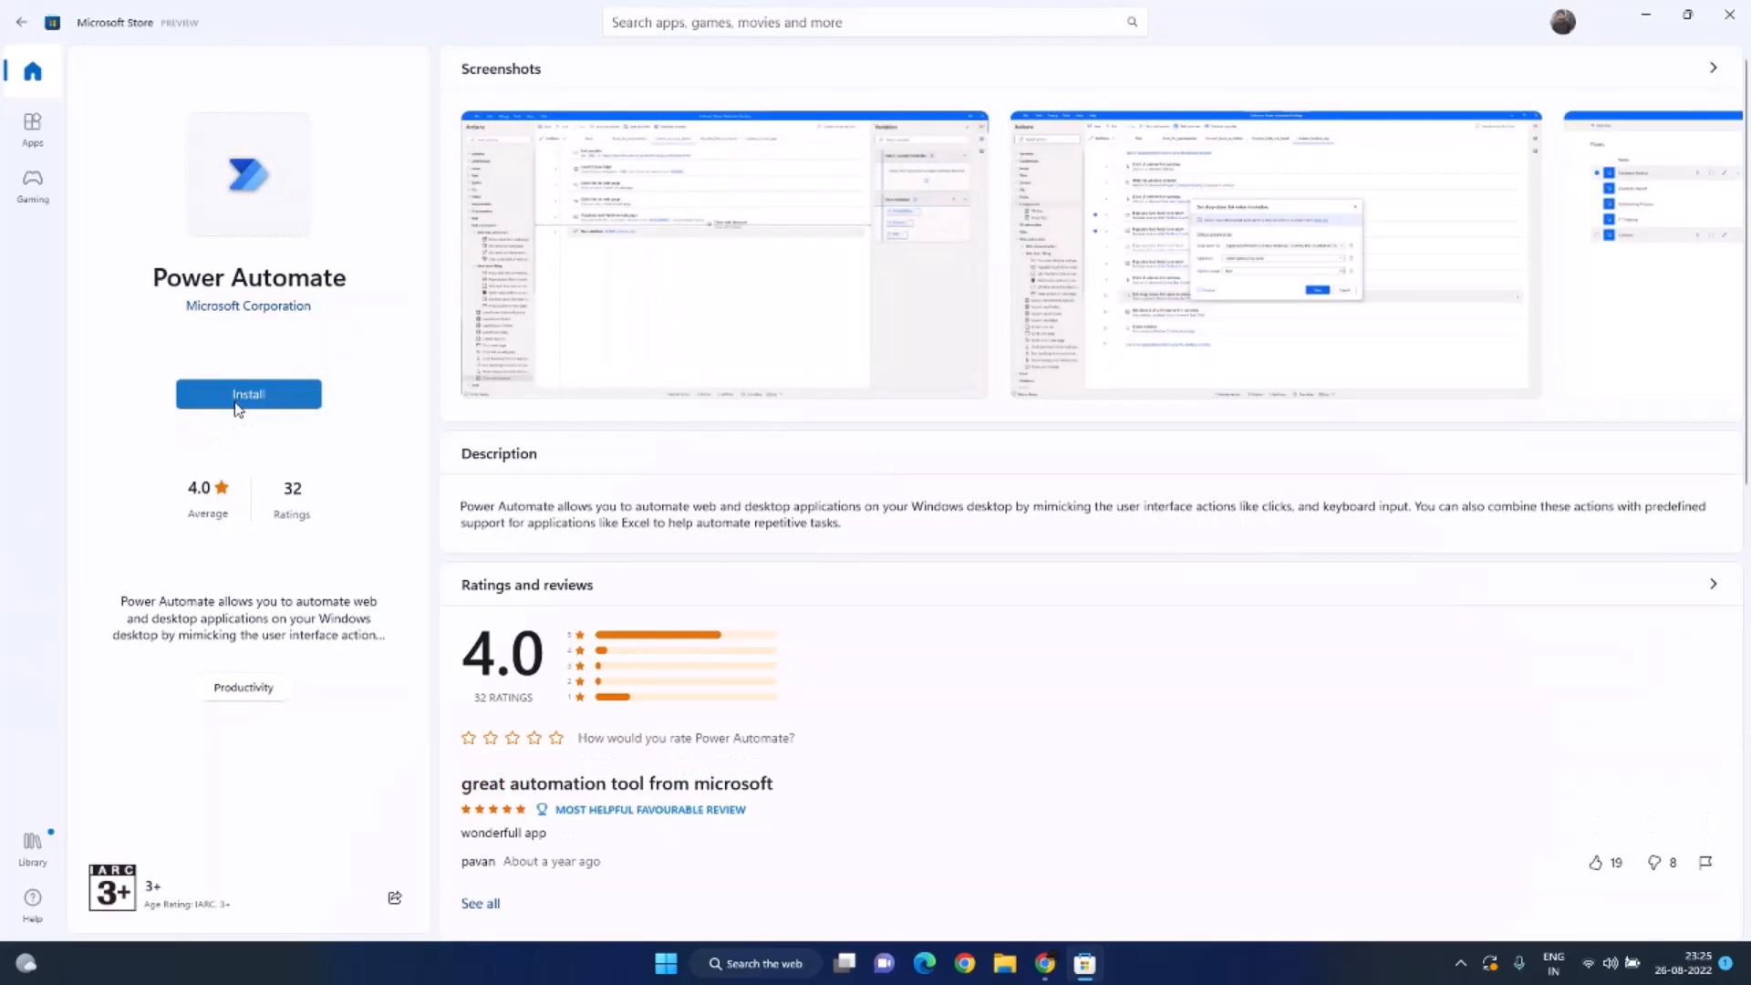
click(242, 400)
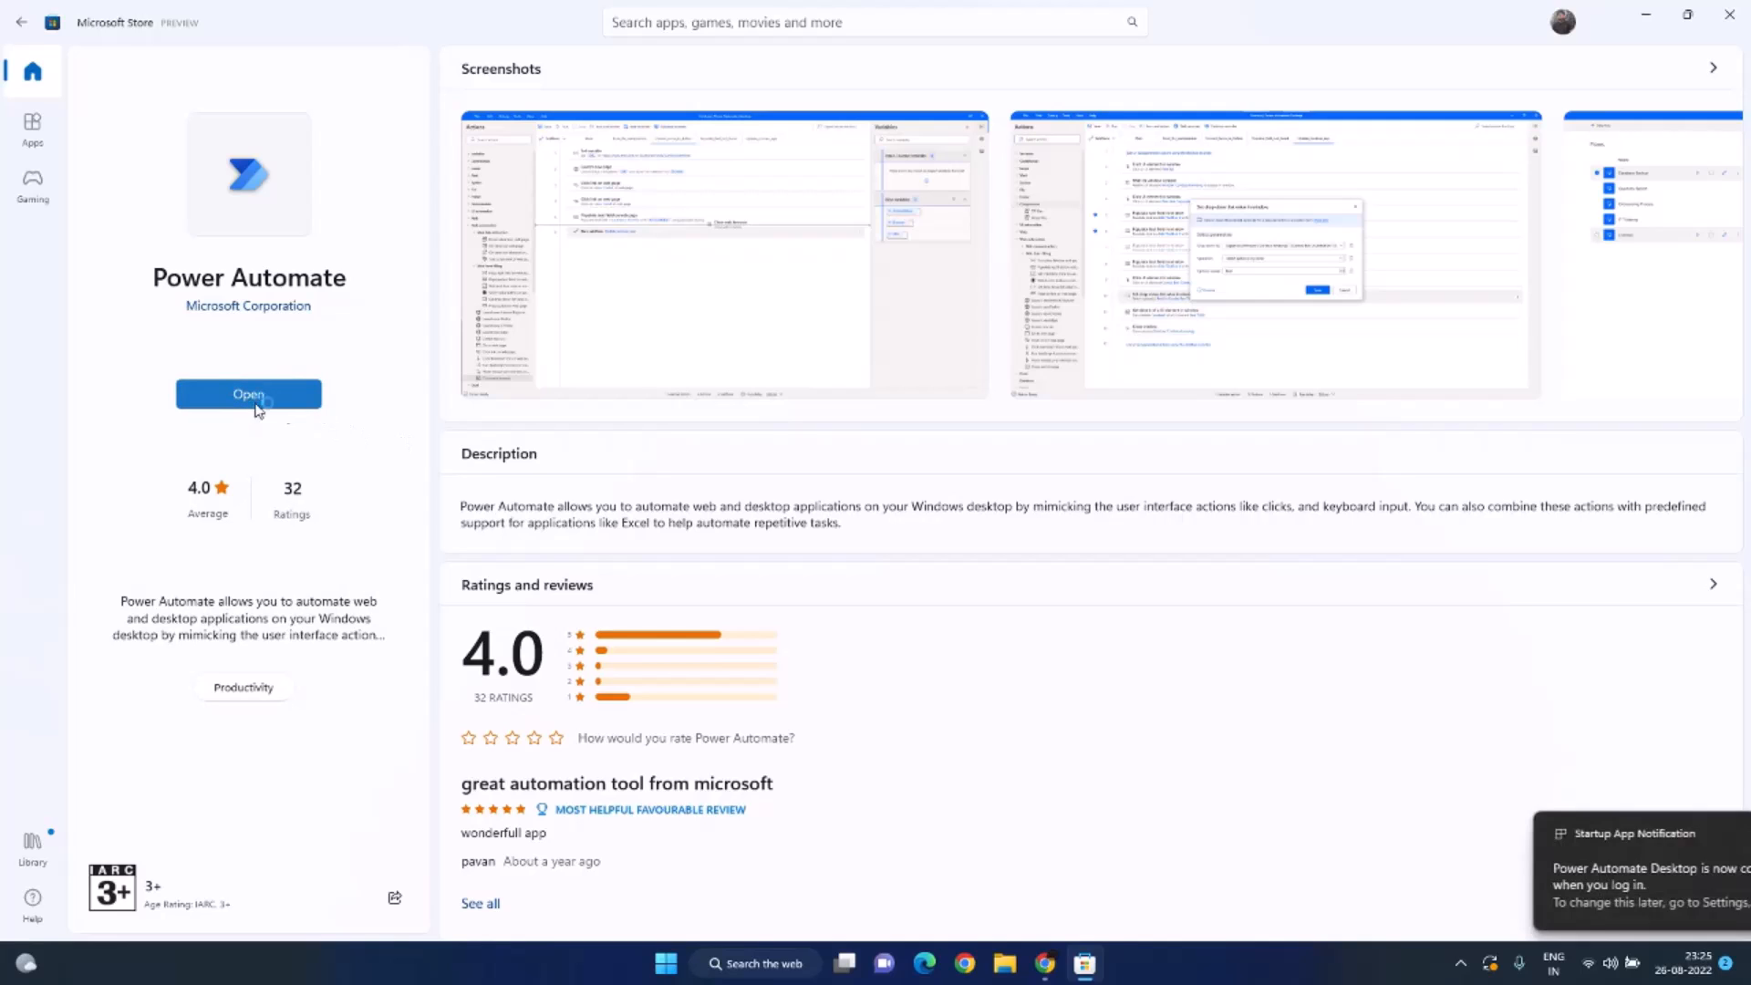
click(1728, 18)
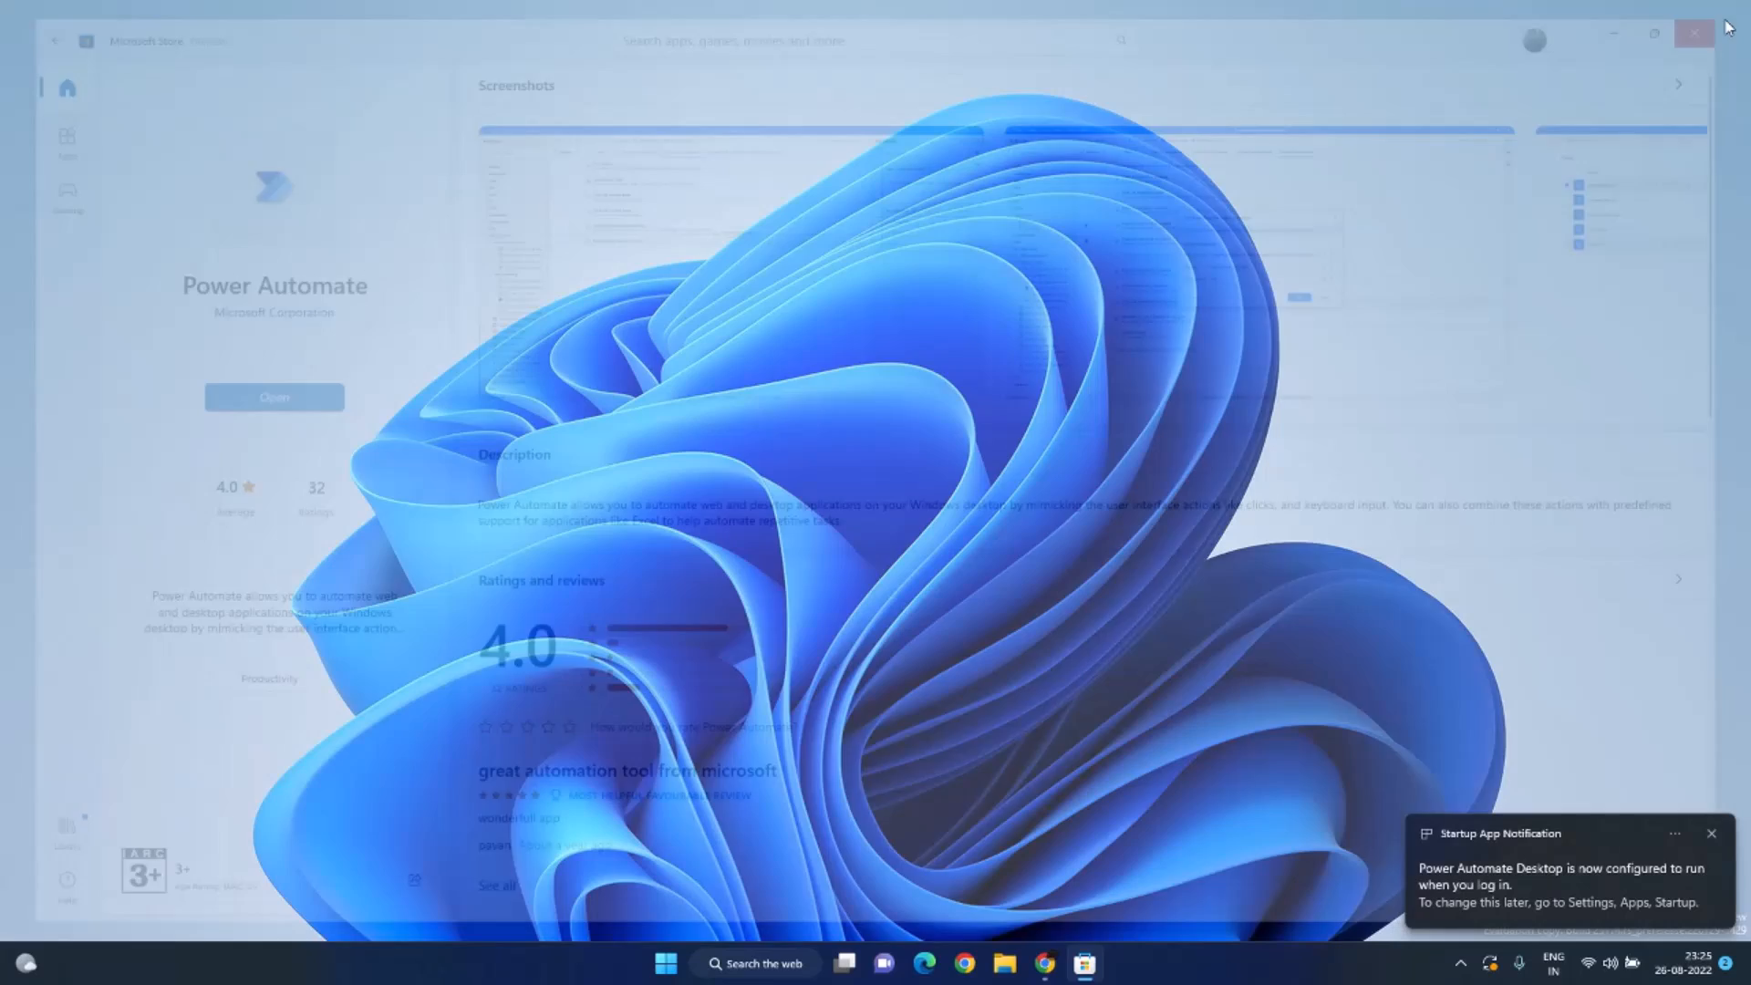
Step: Find the installed Power Automate app by searching for "power" and launch it
key(super)
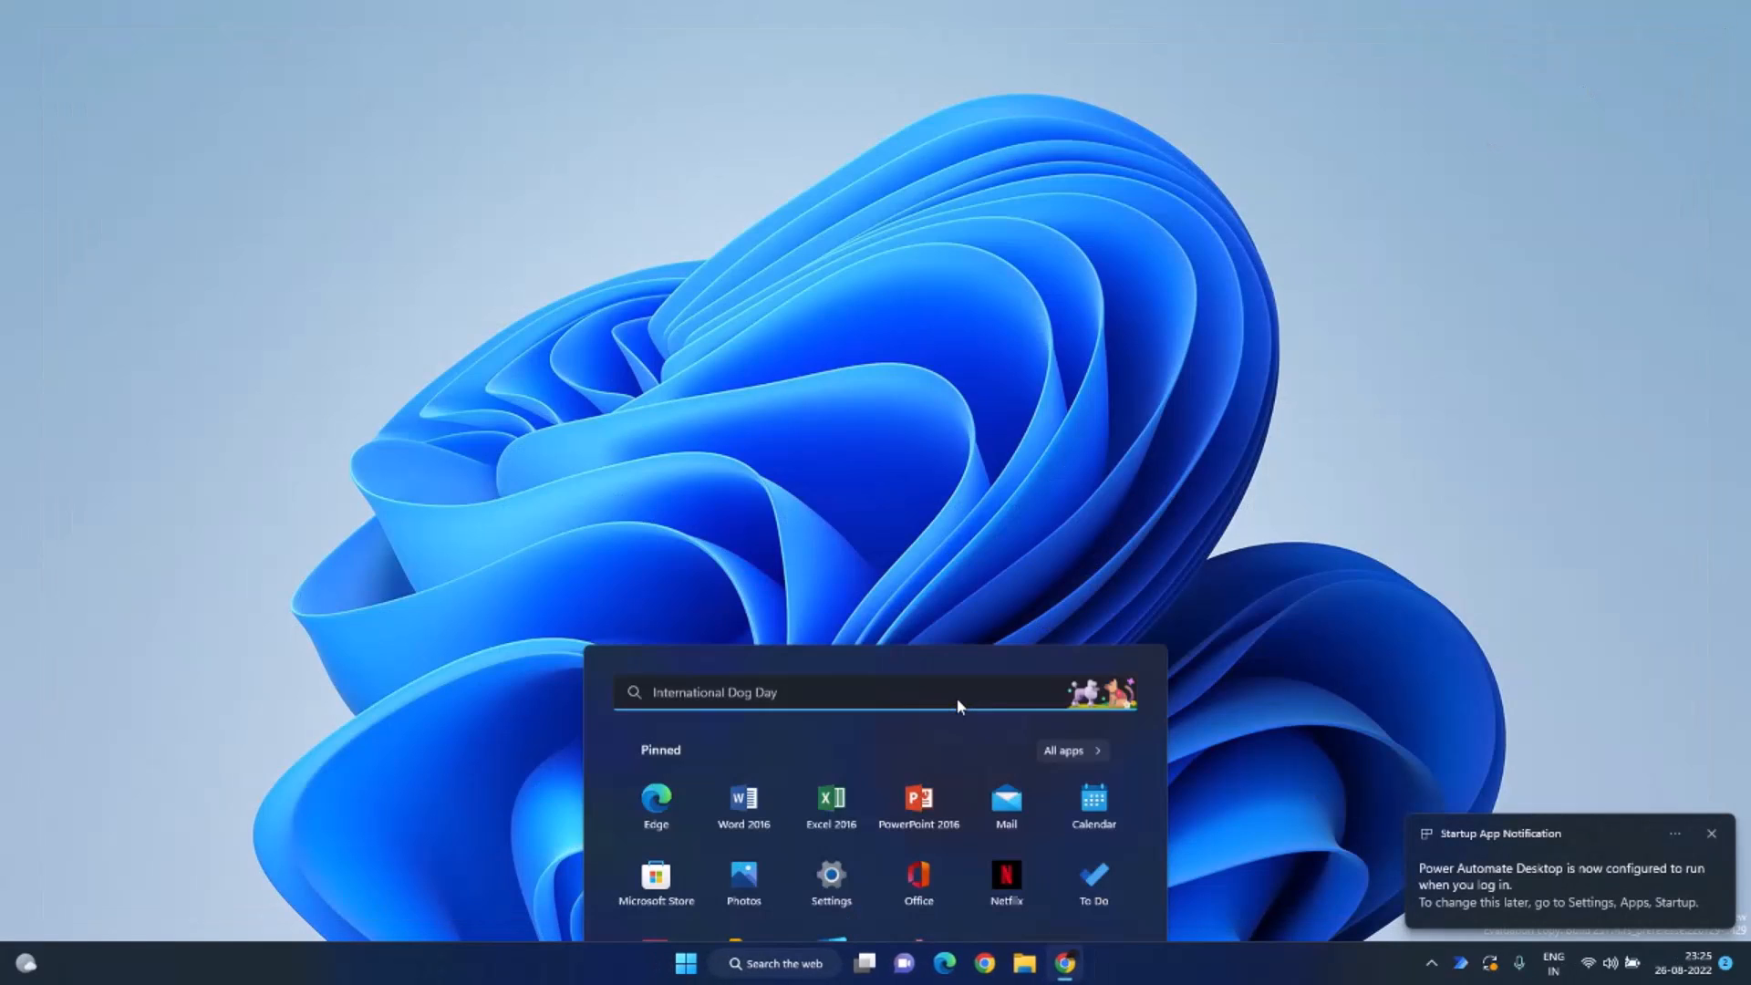
text(power)
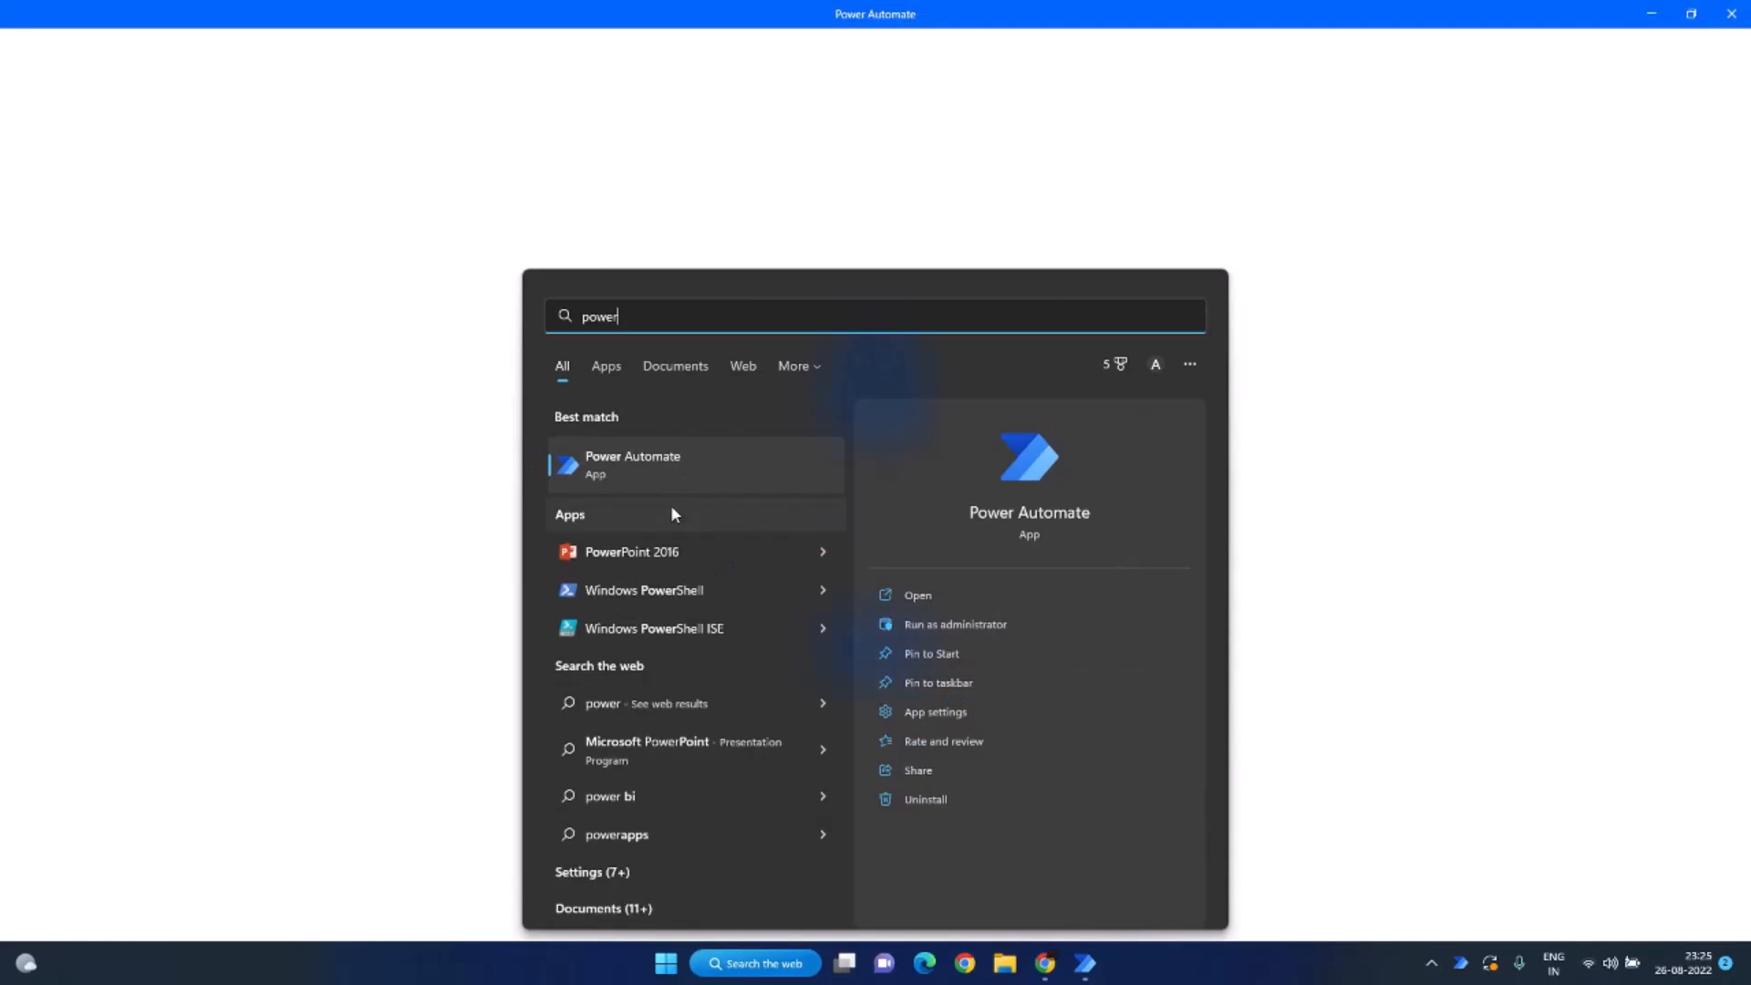
click(1120, 9)
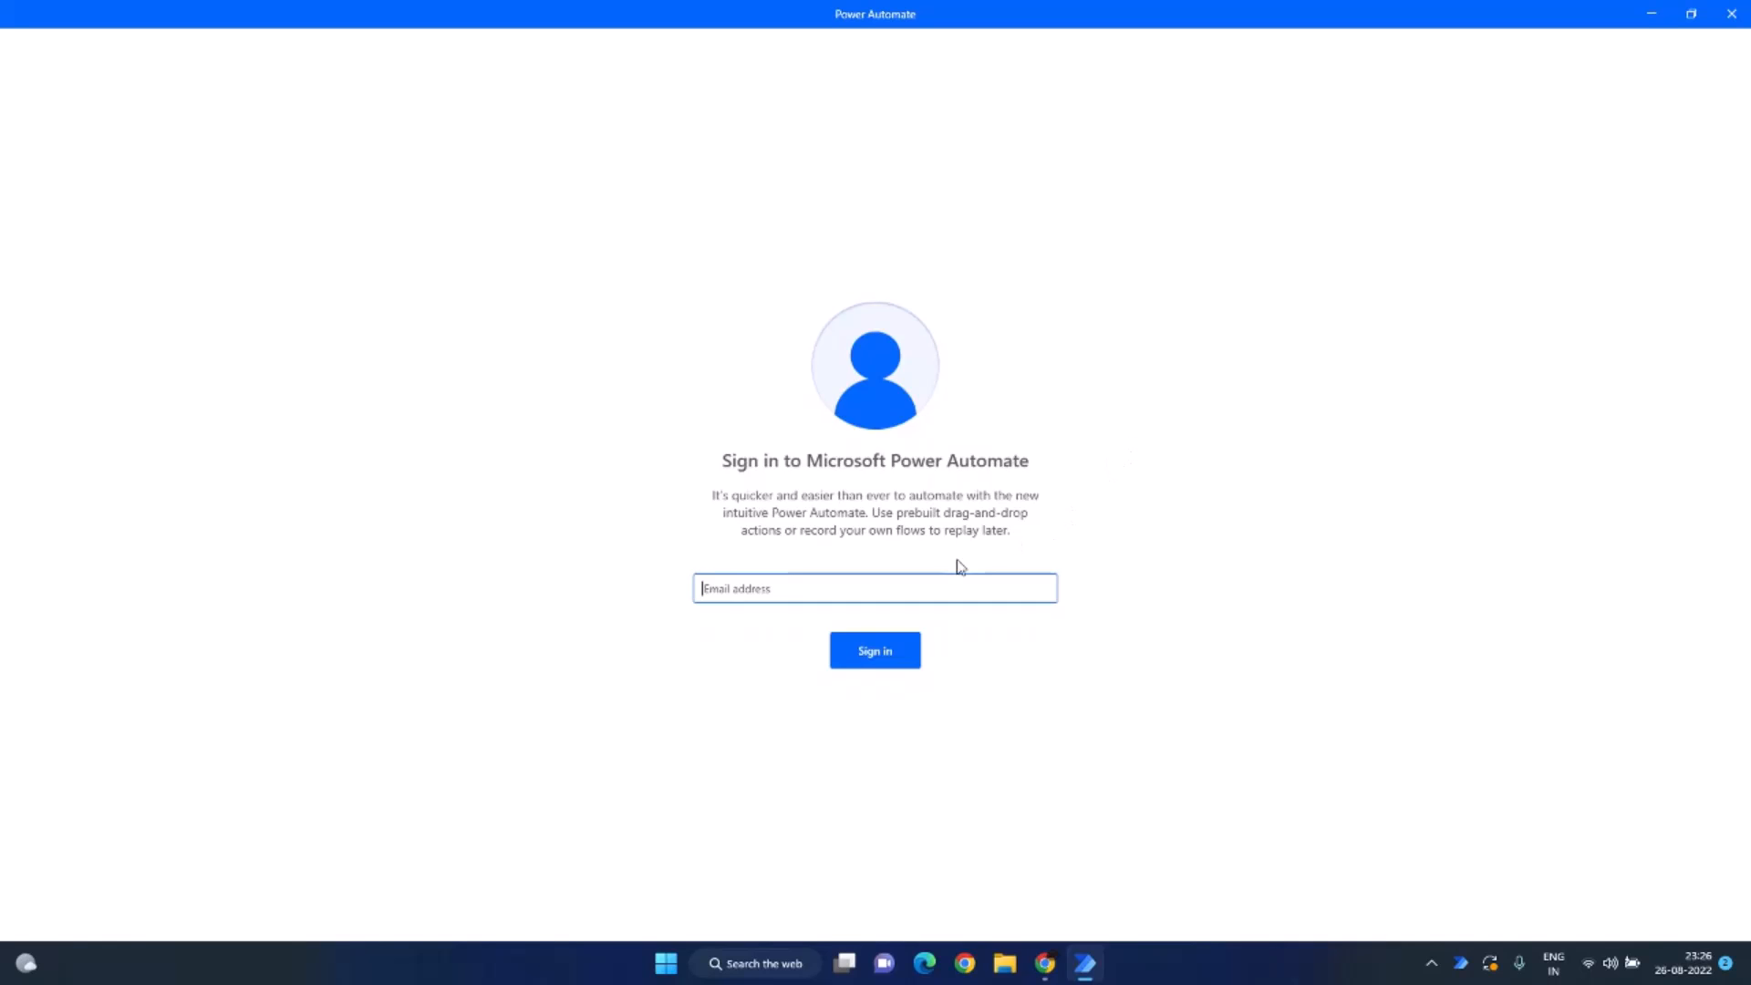
Step: Sign in to Microsoft Power Automate with the account's email address and password
text(c)
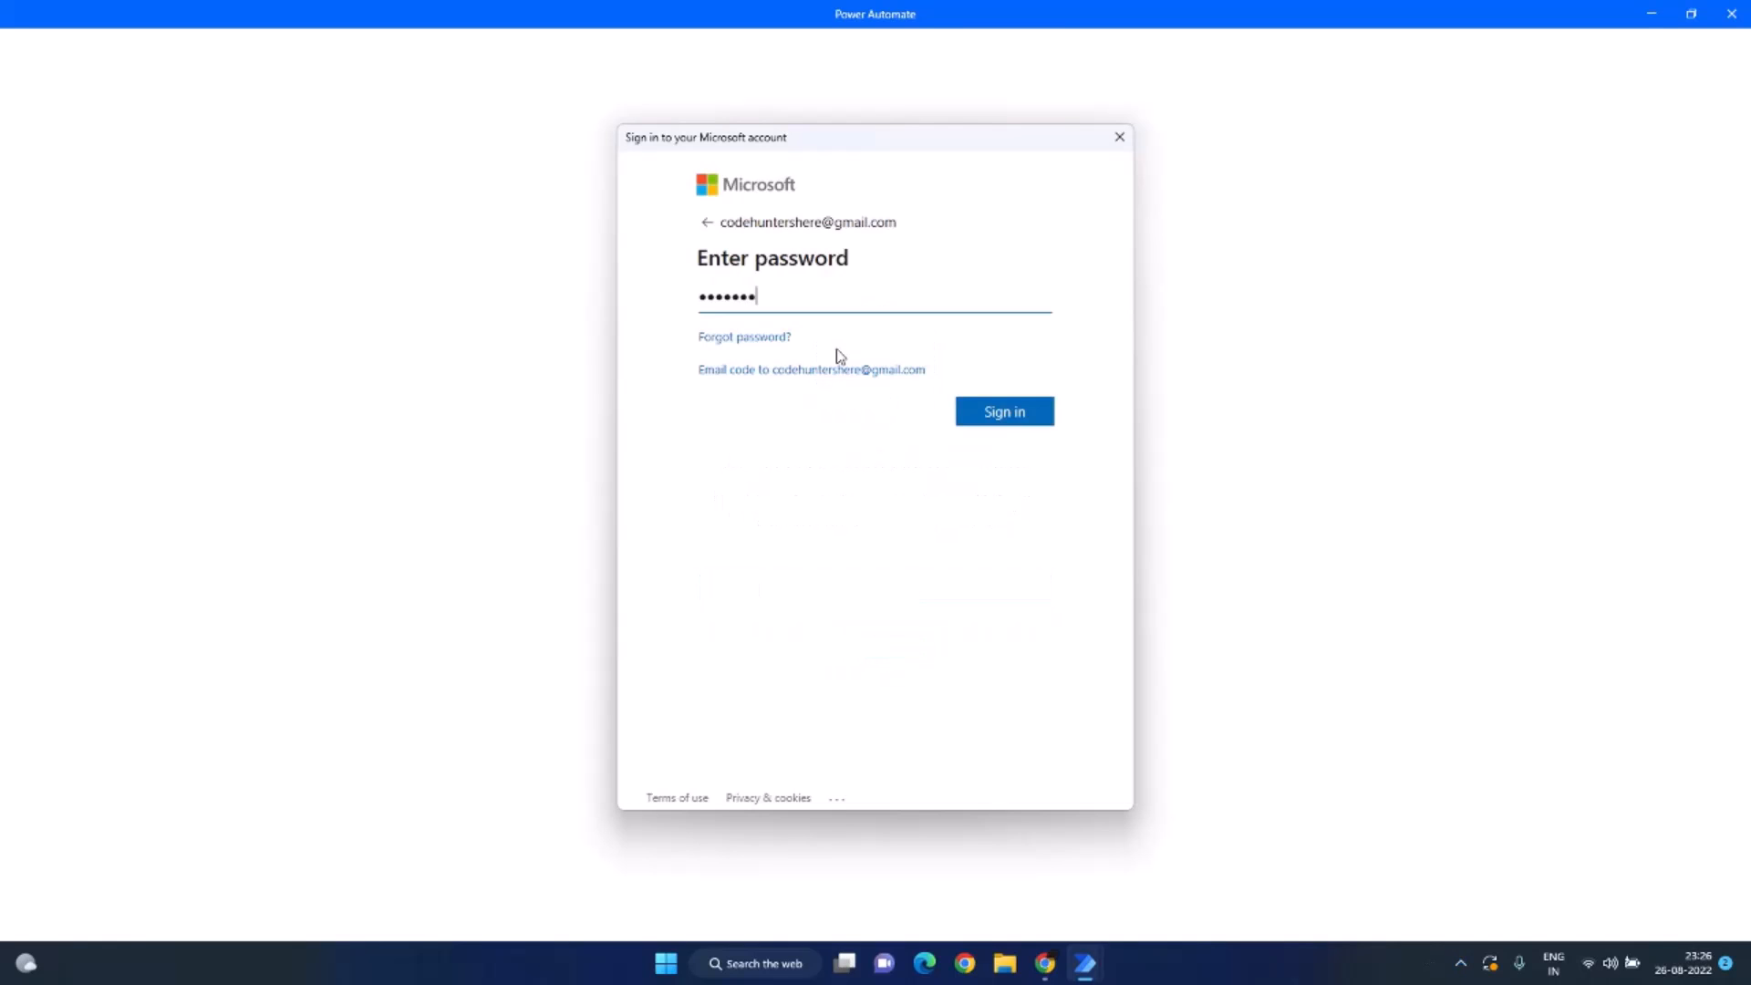
key(Return)
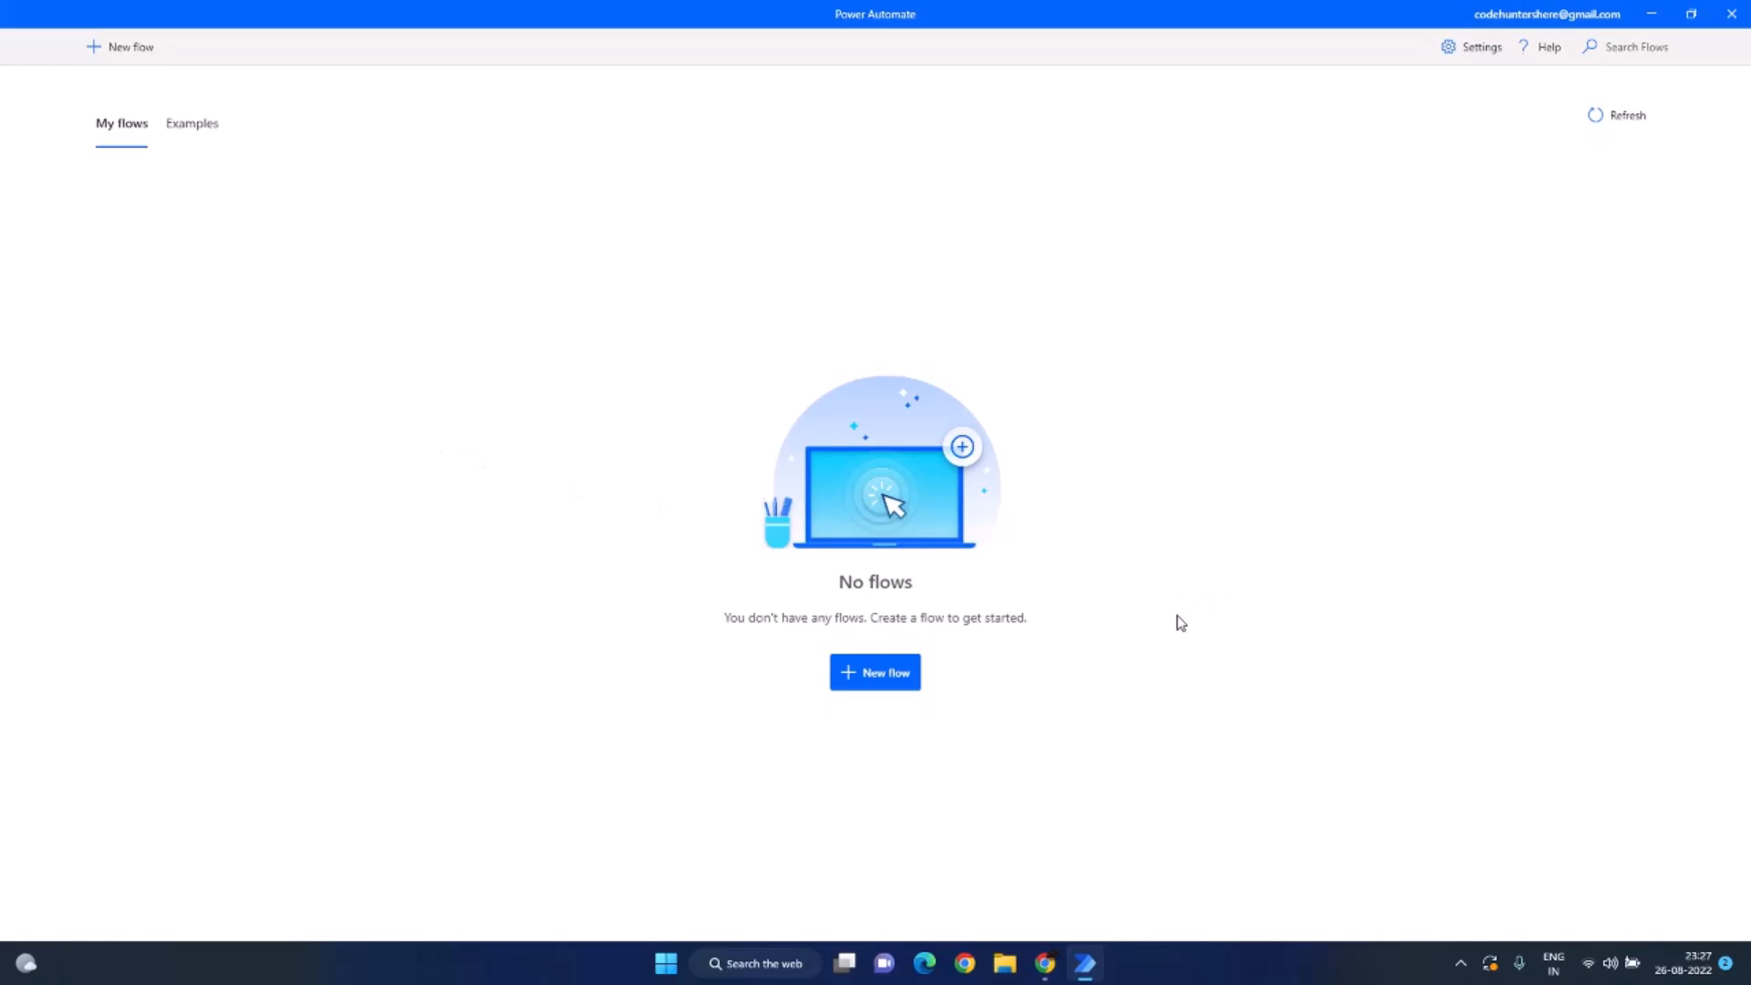
Step: Create a new flow named FirstFlow
click(878, 675)
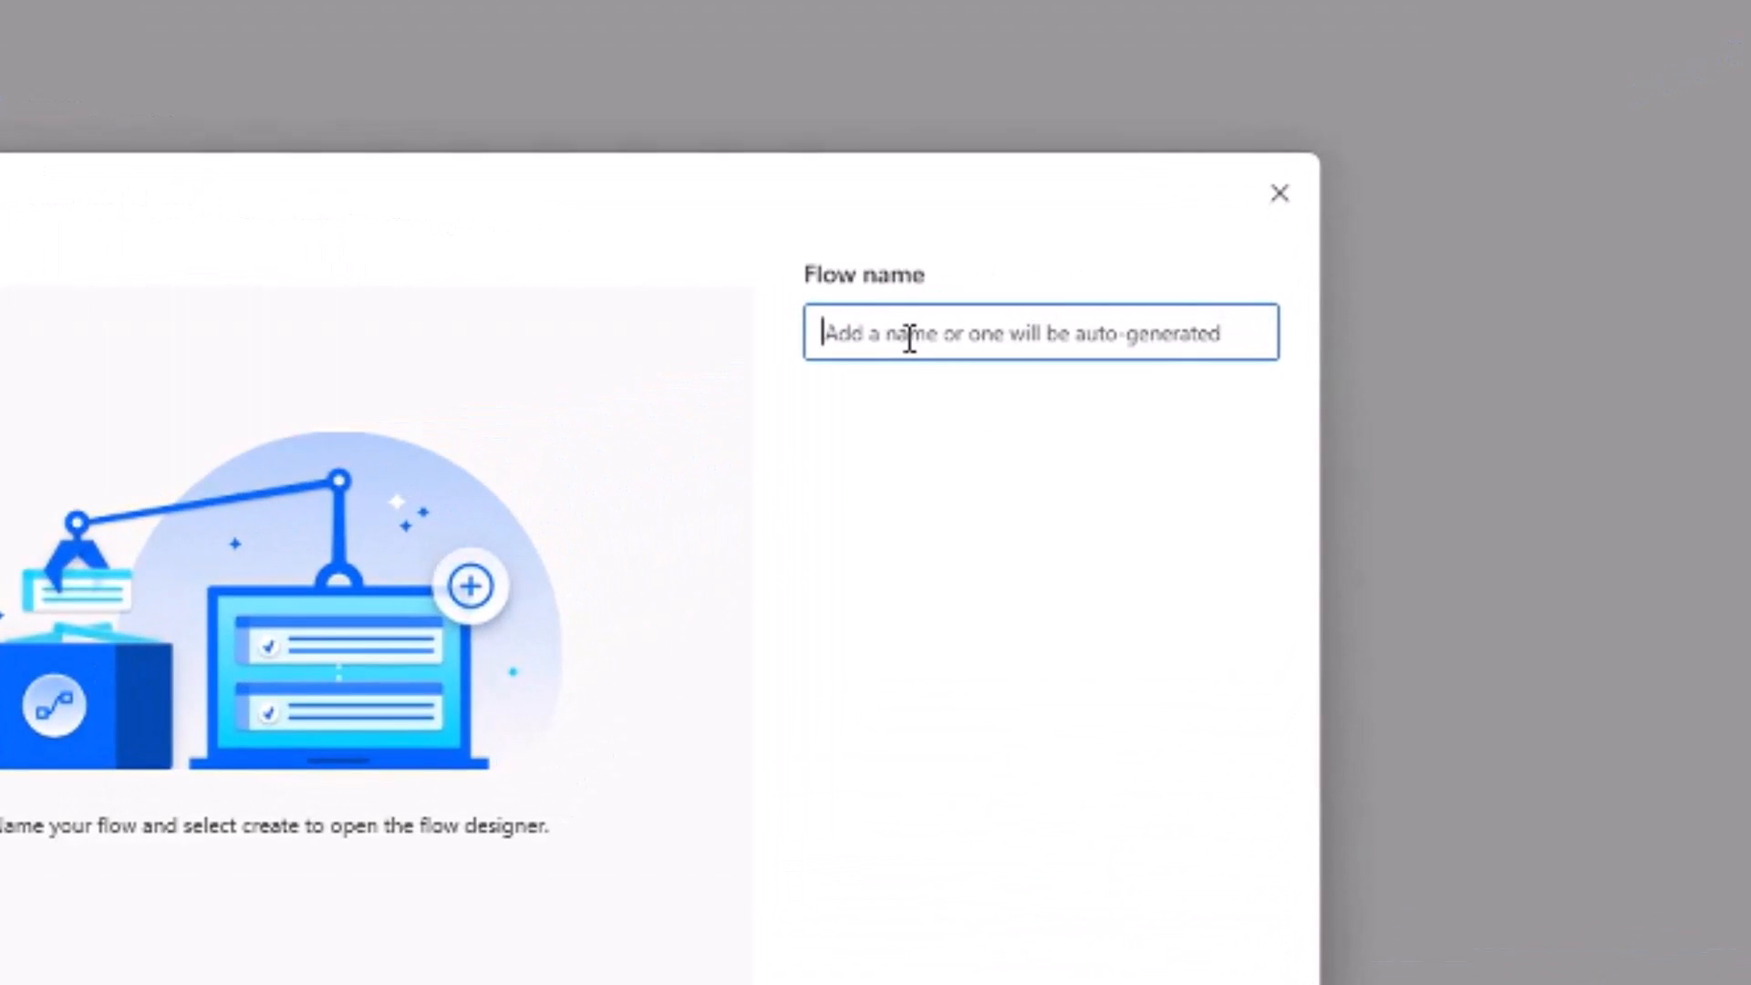
text(FirstFlow)
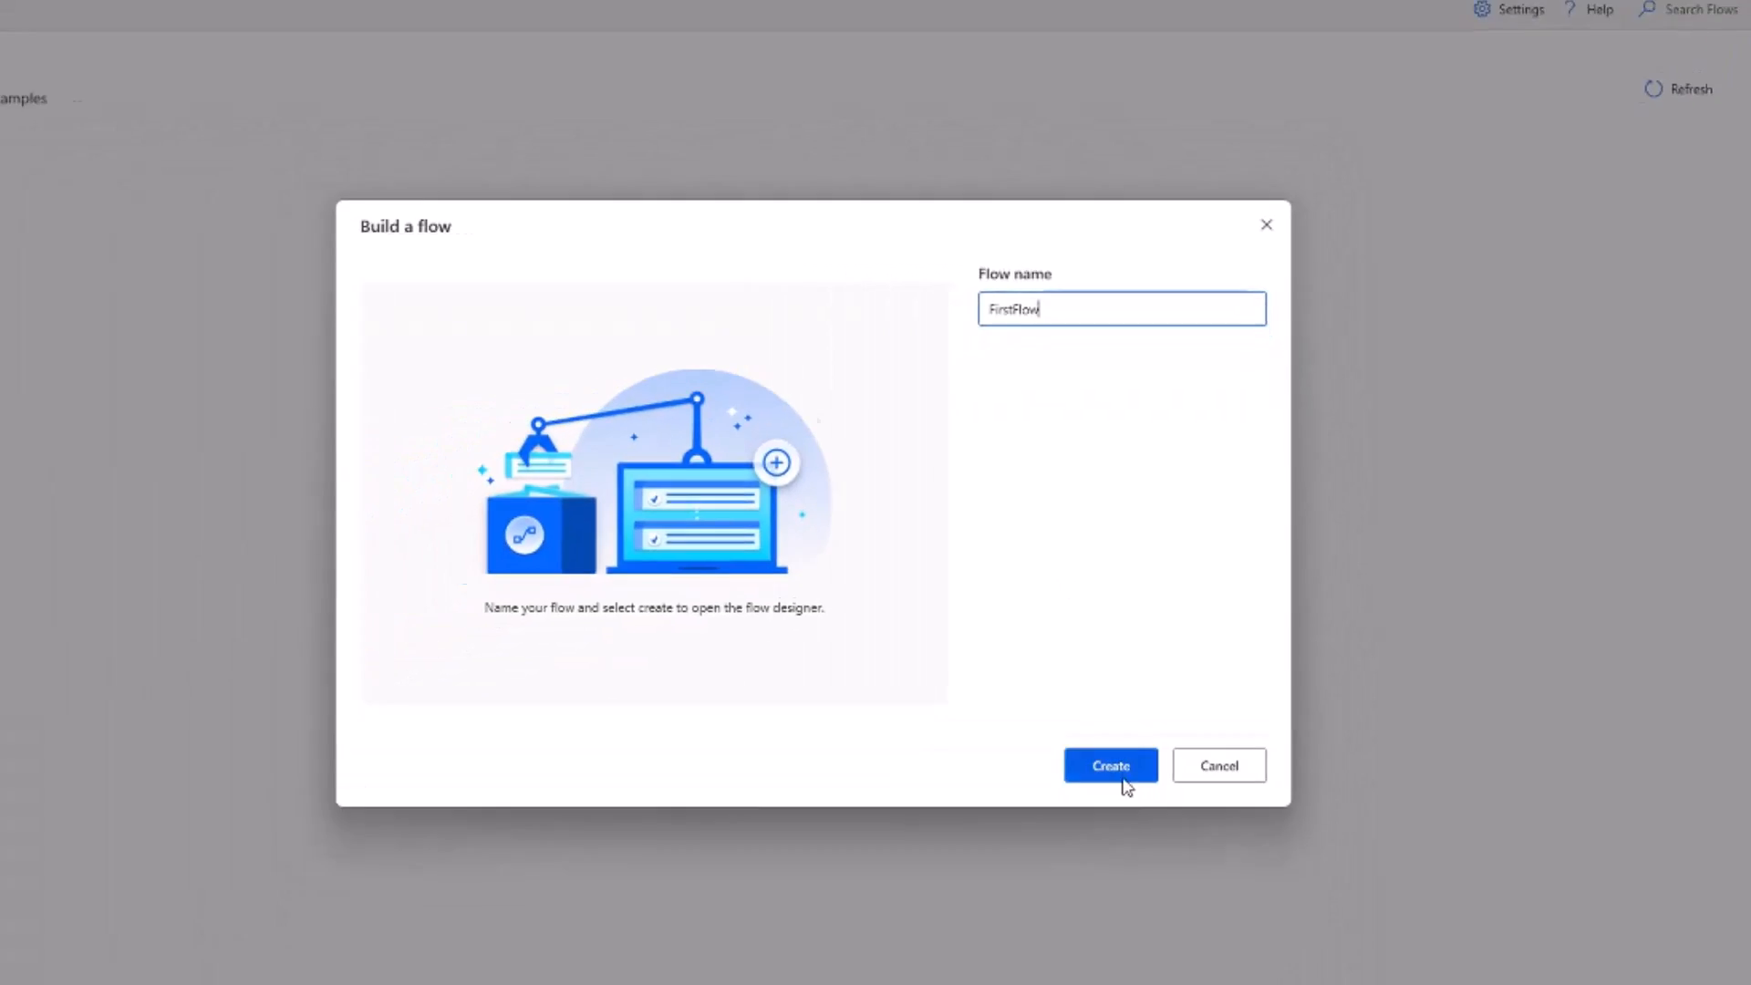
click(1120, 775)
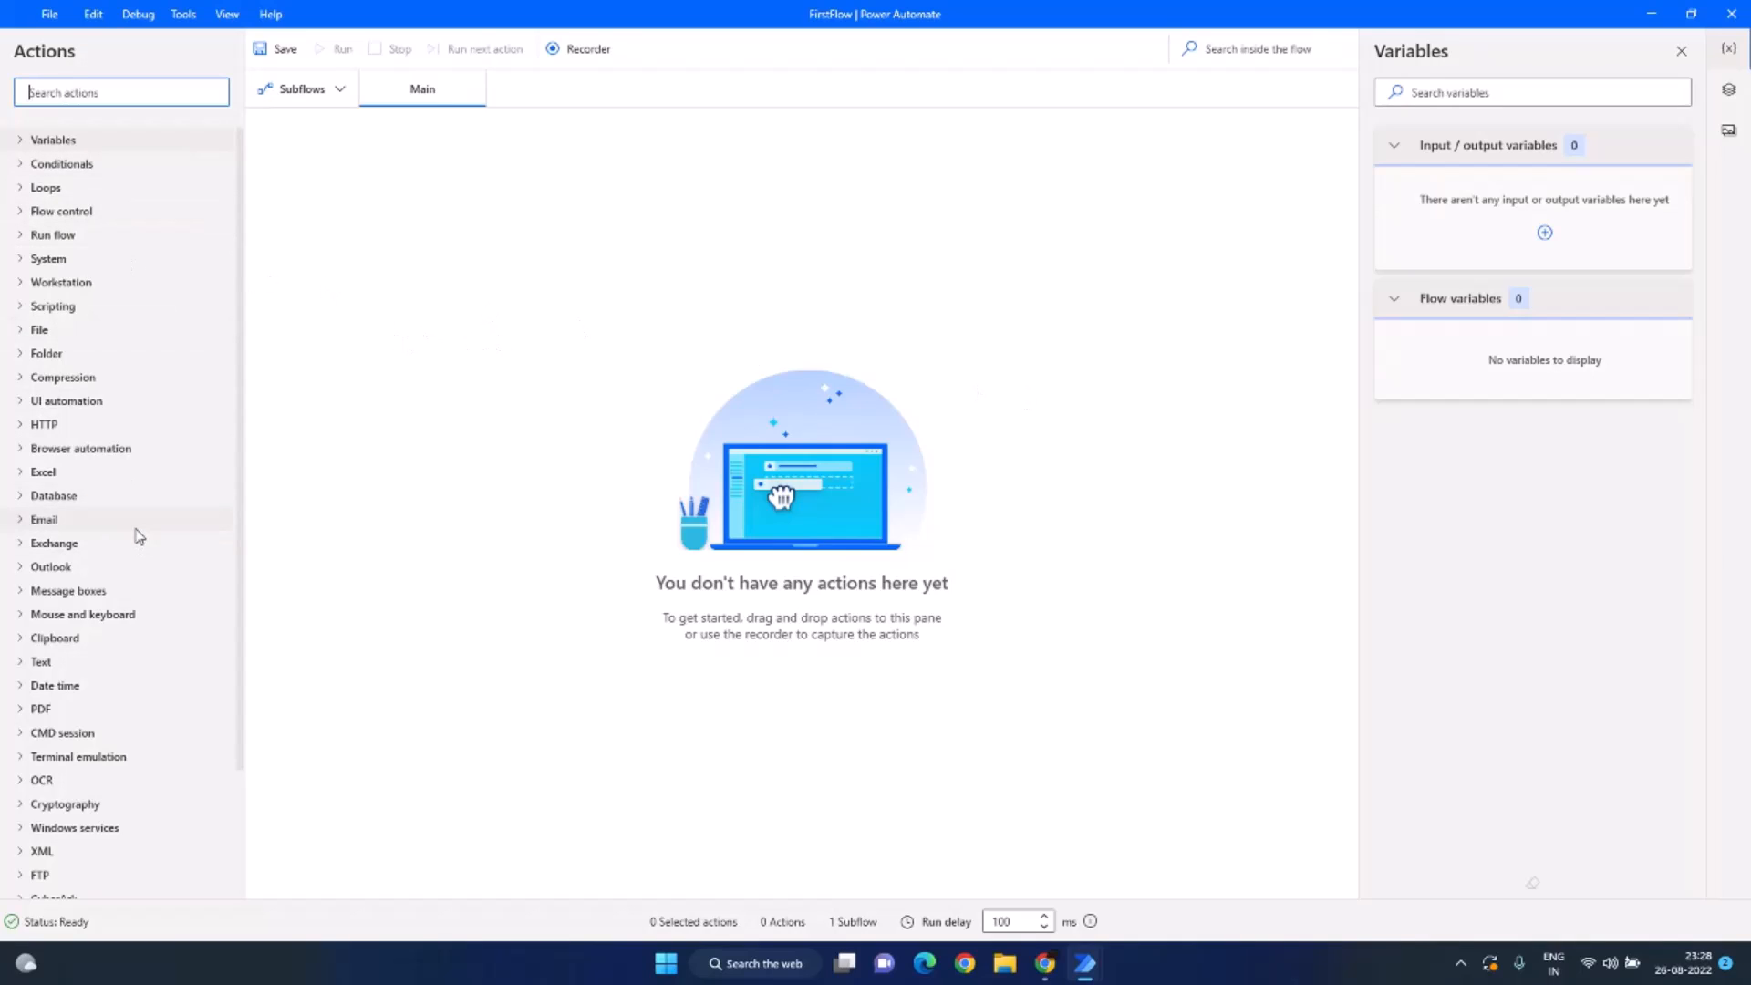
Step: Look through the available action categories and search the actions for "run appli", clearing the search at the end
scroll(108, 547, down, 3)
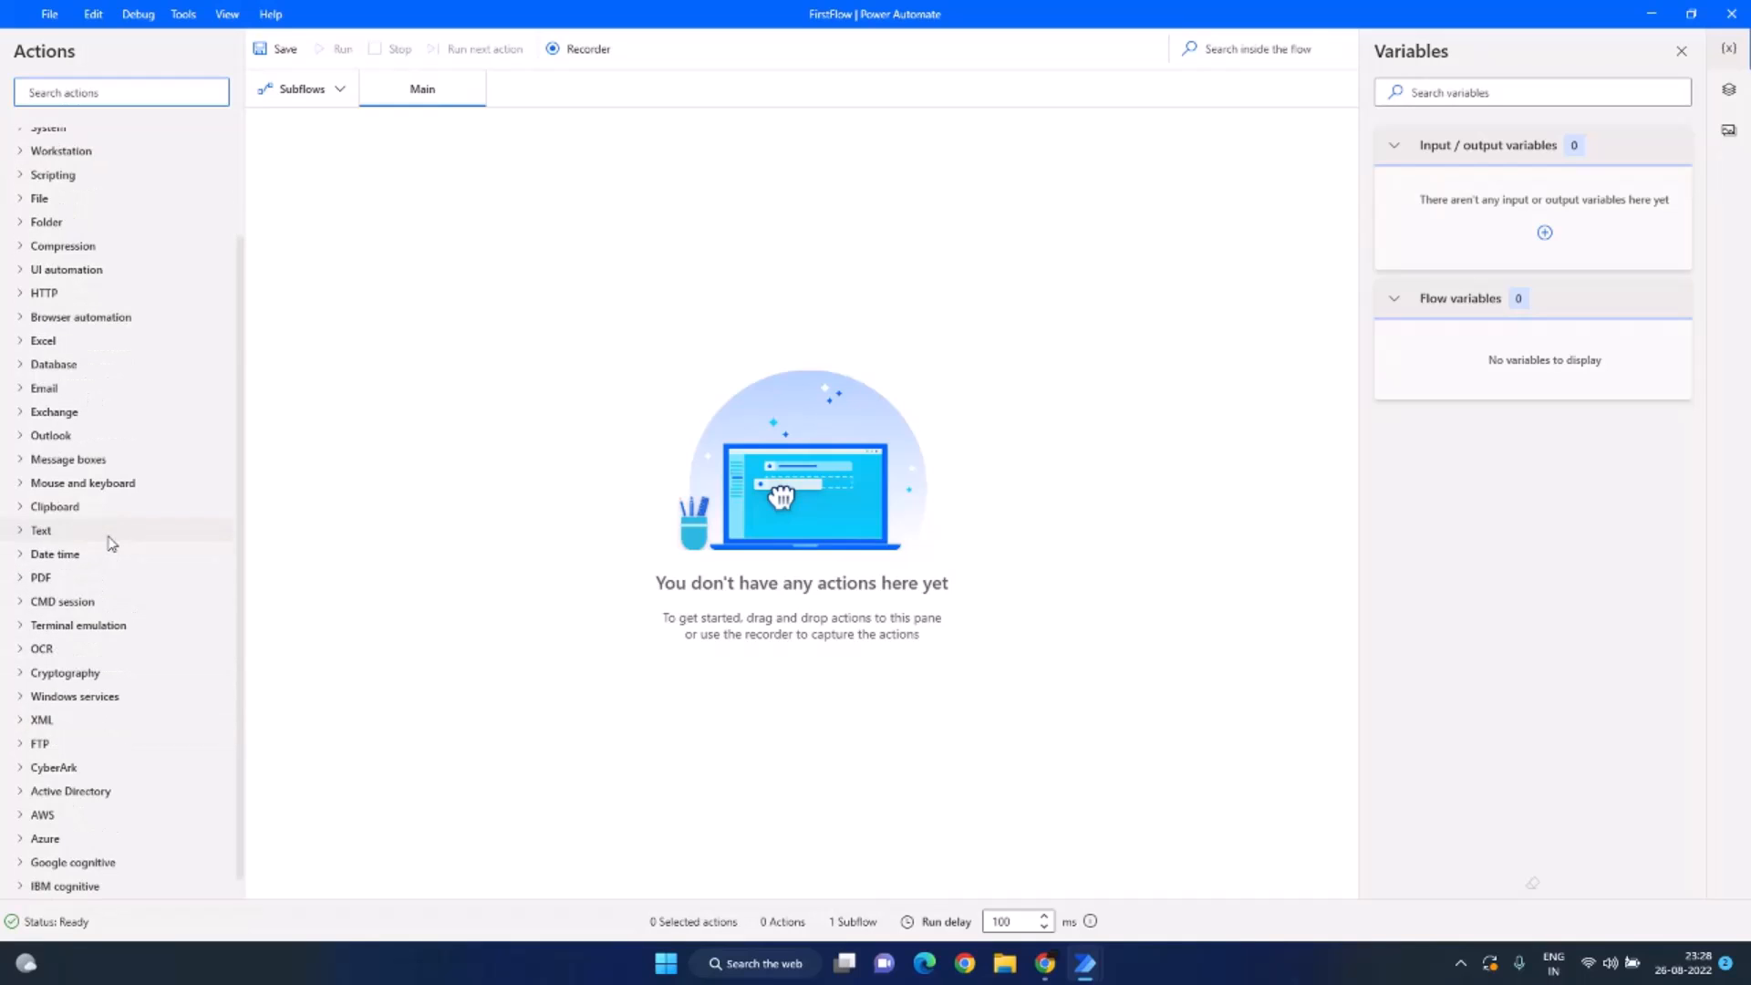
scroll(115, 571, up, 3)
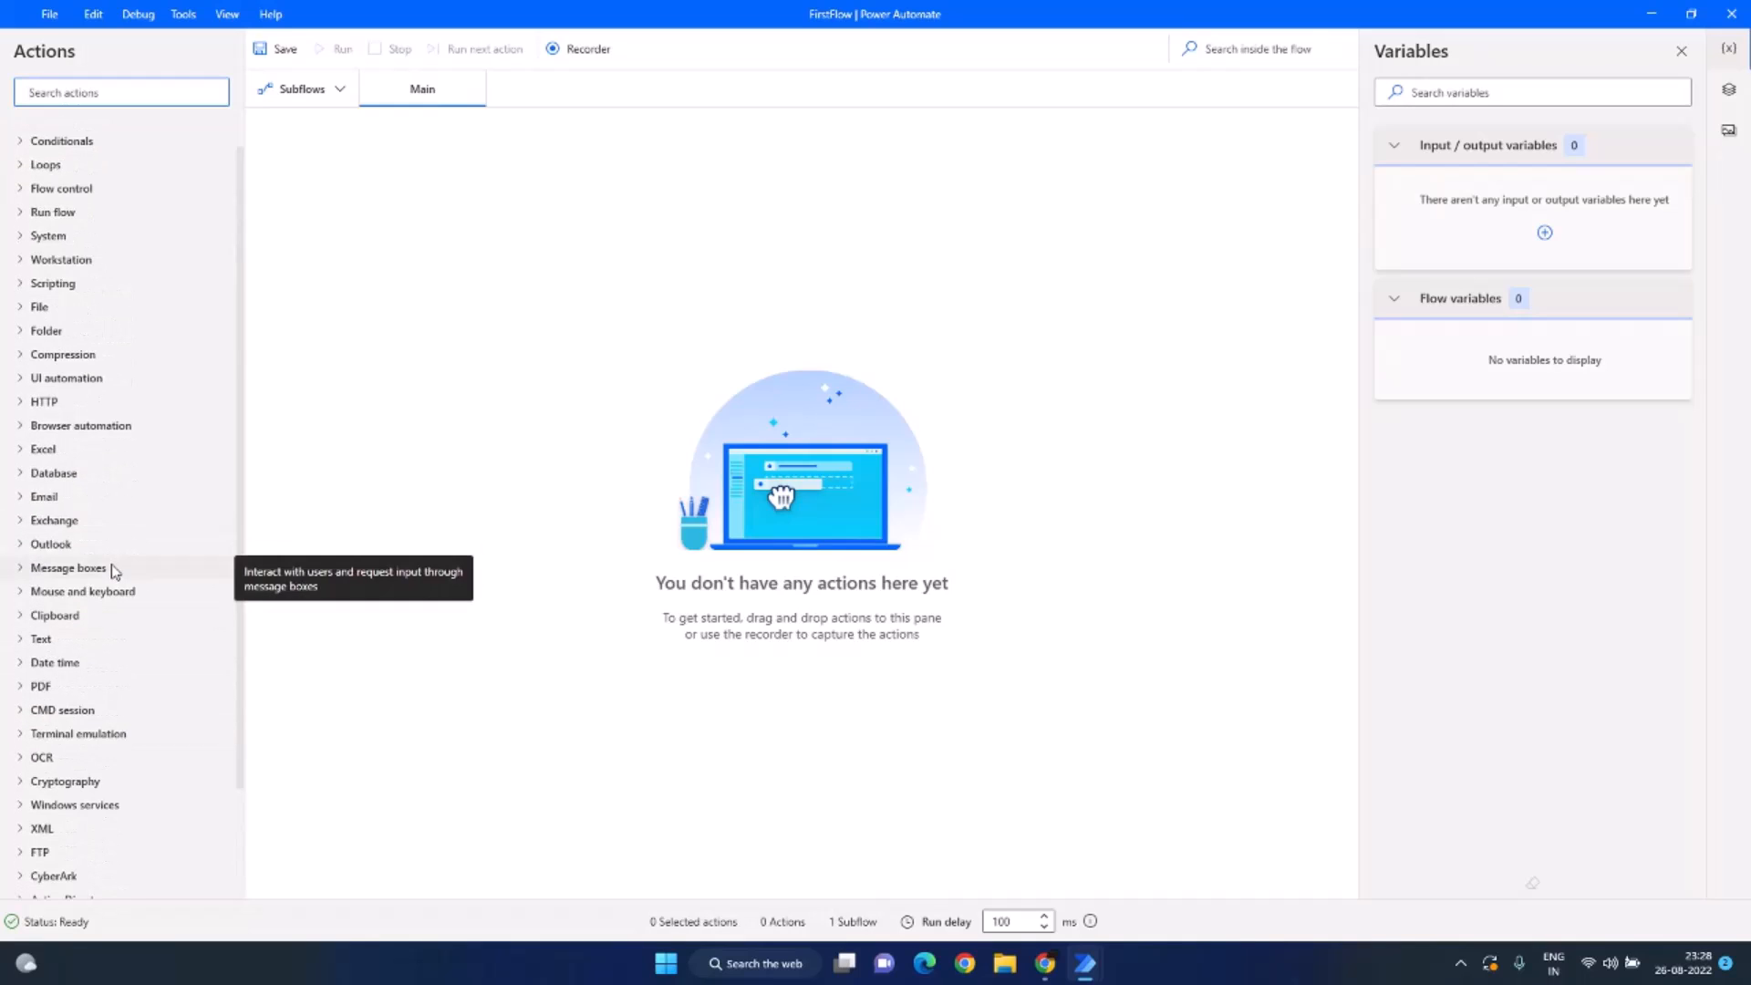
text(l)
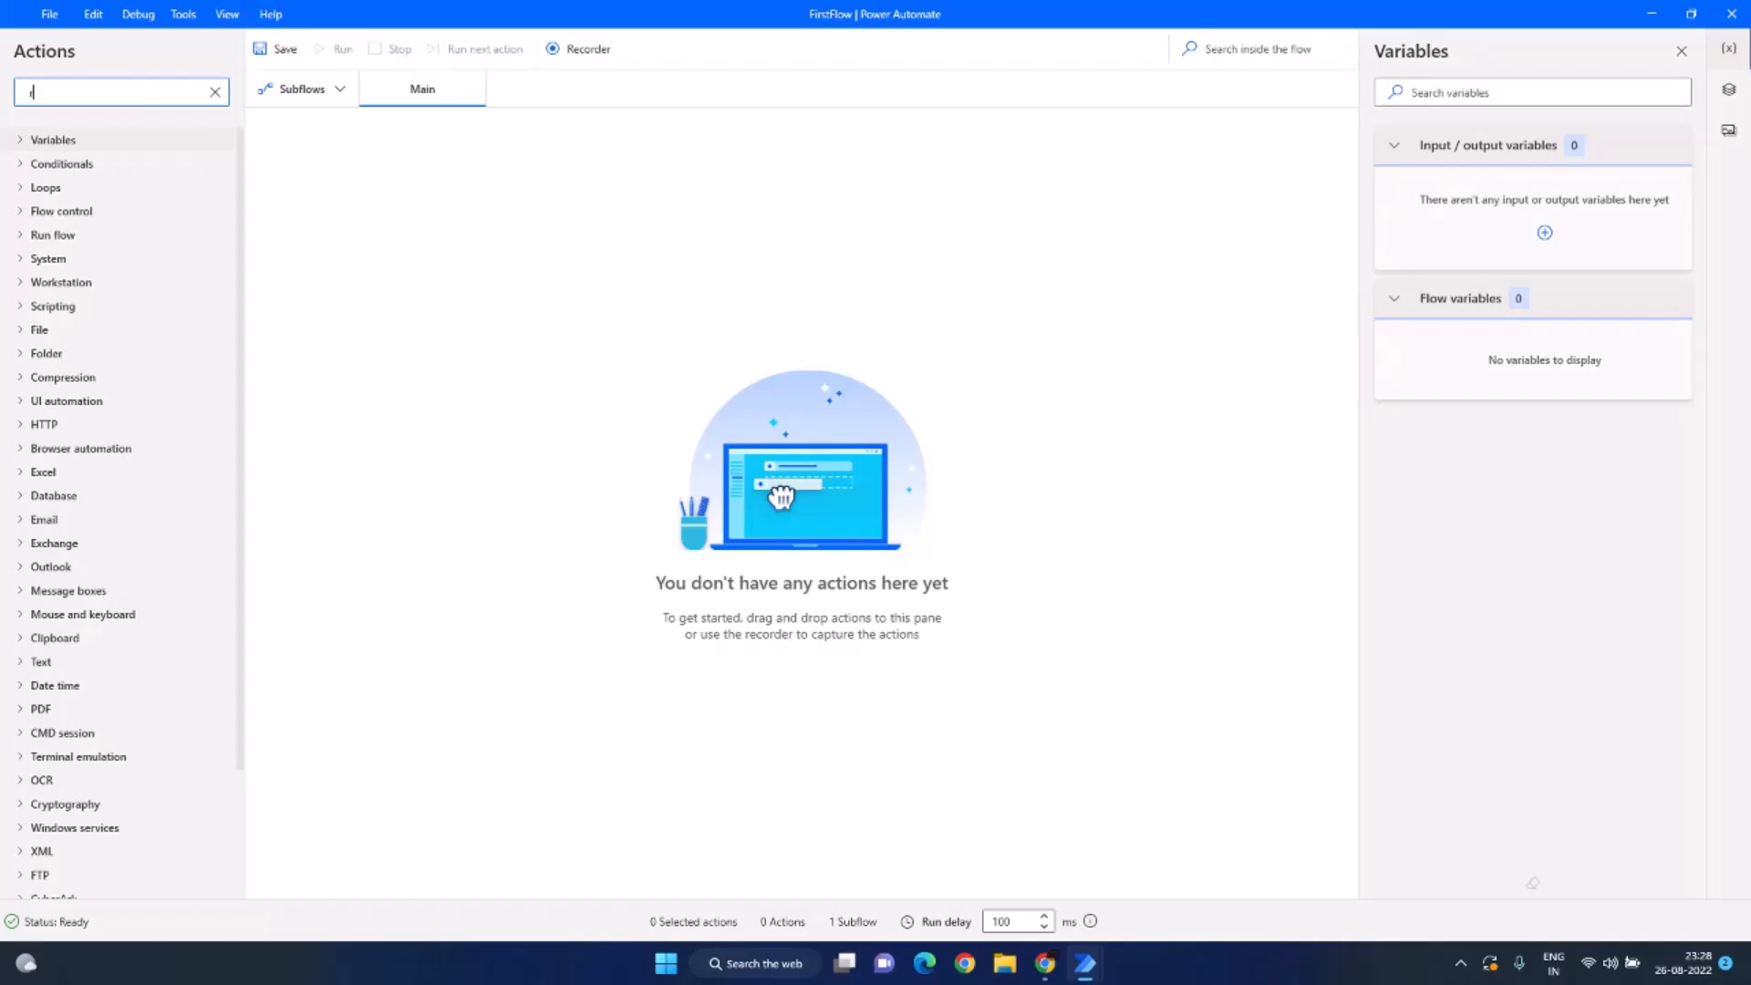
text(un ap)
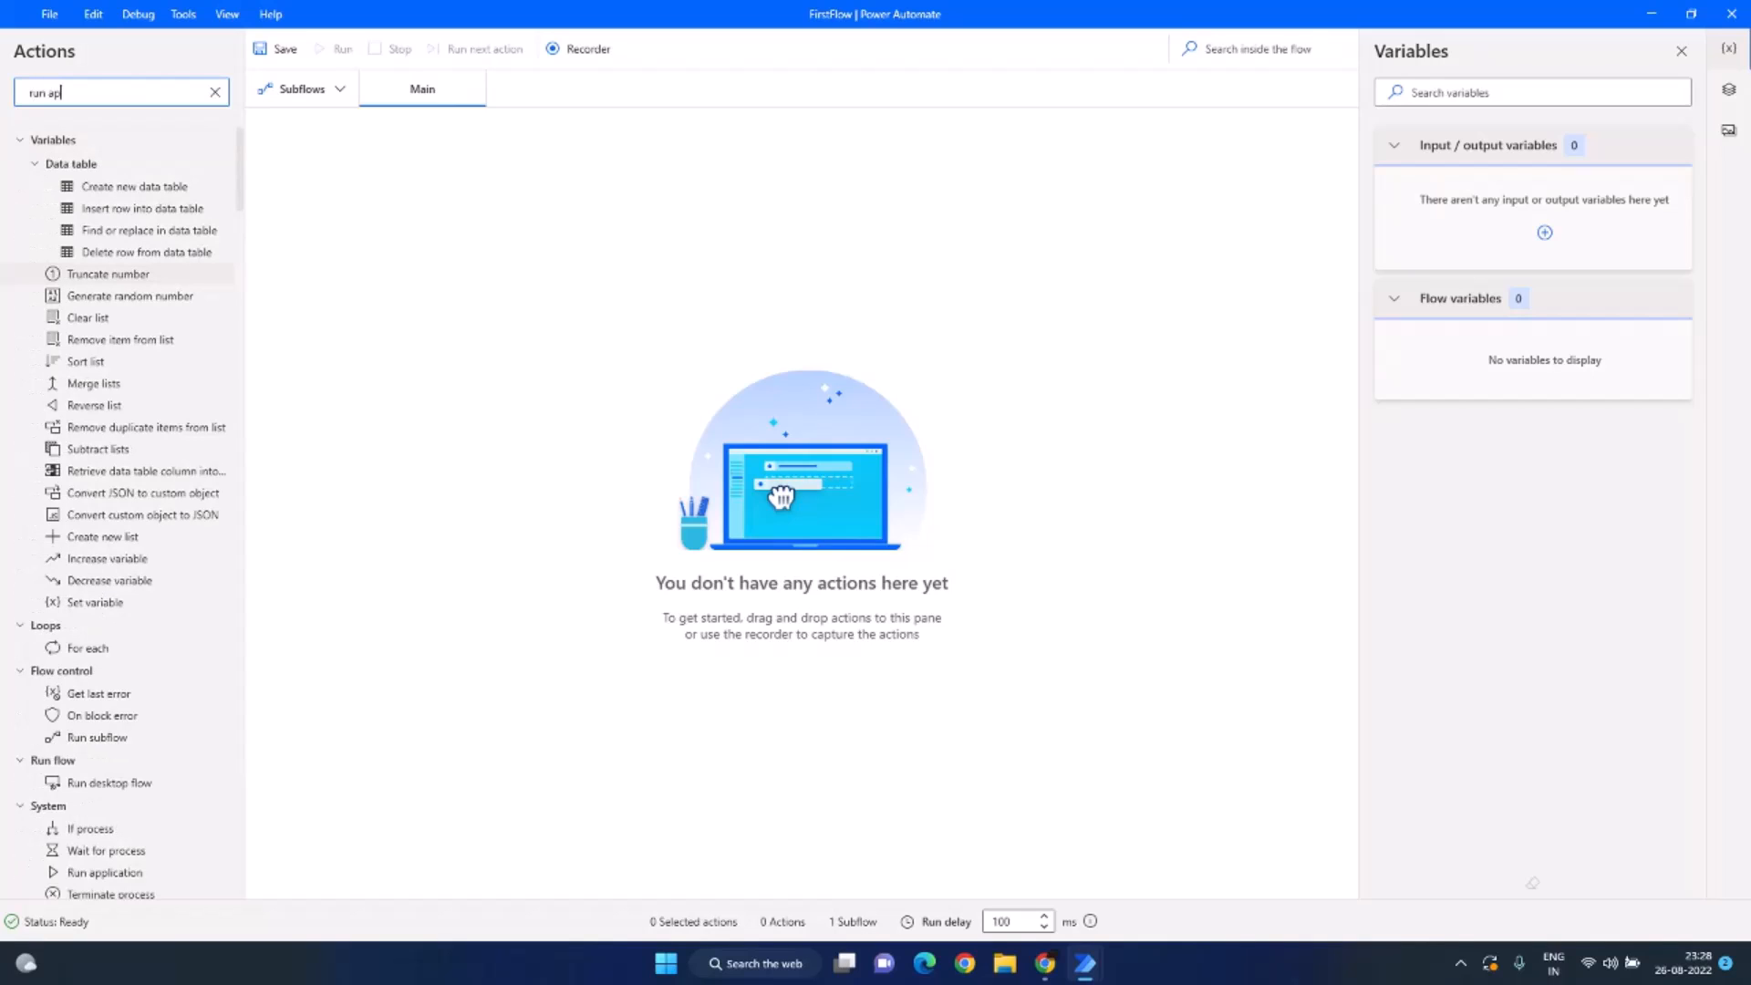
text(pli)
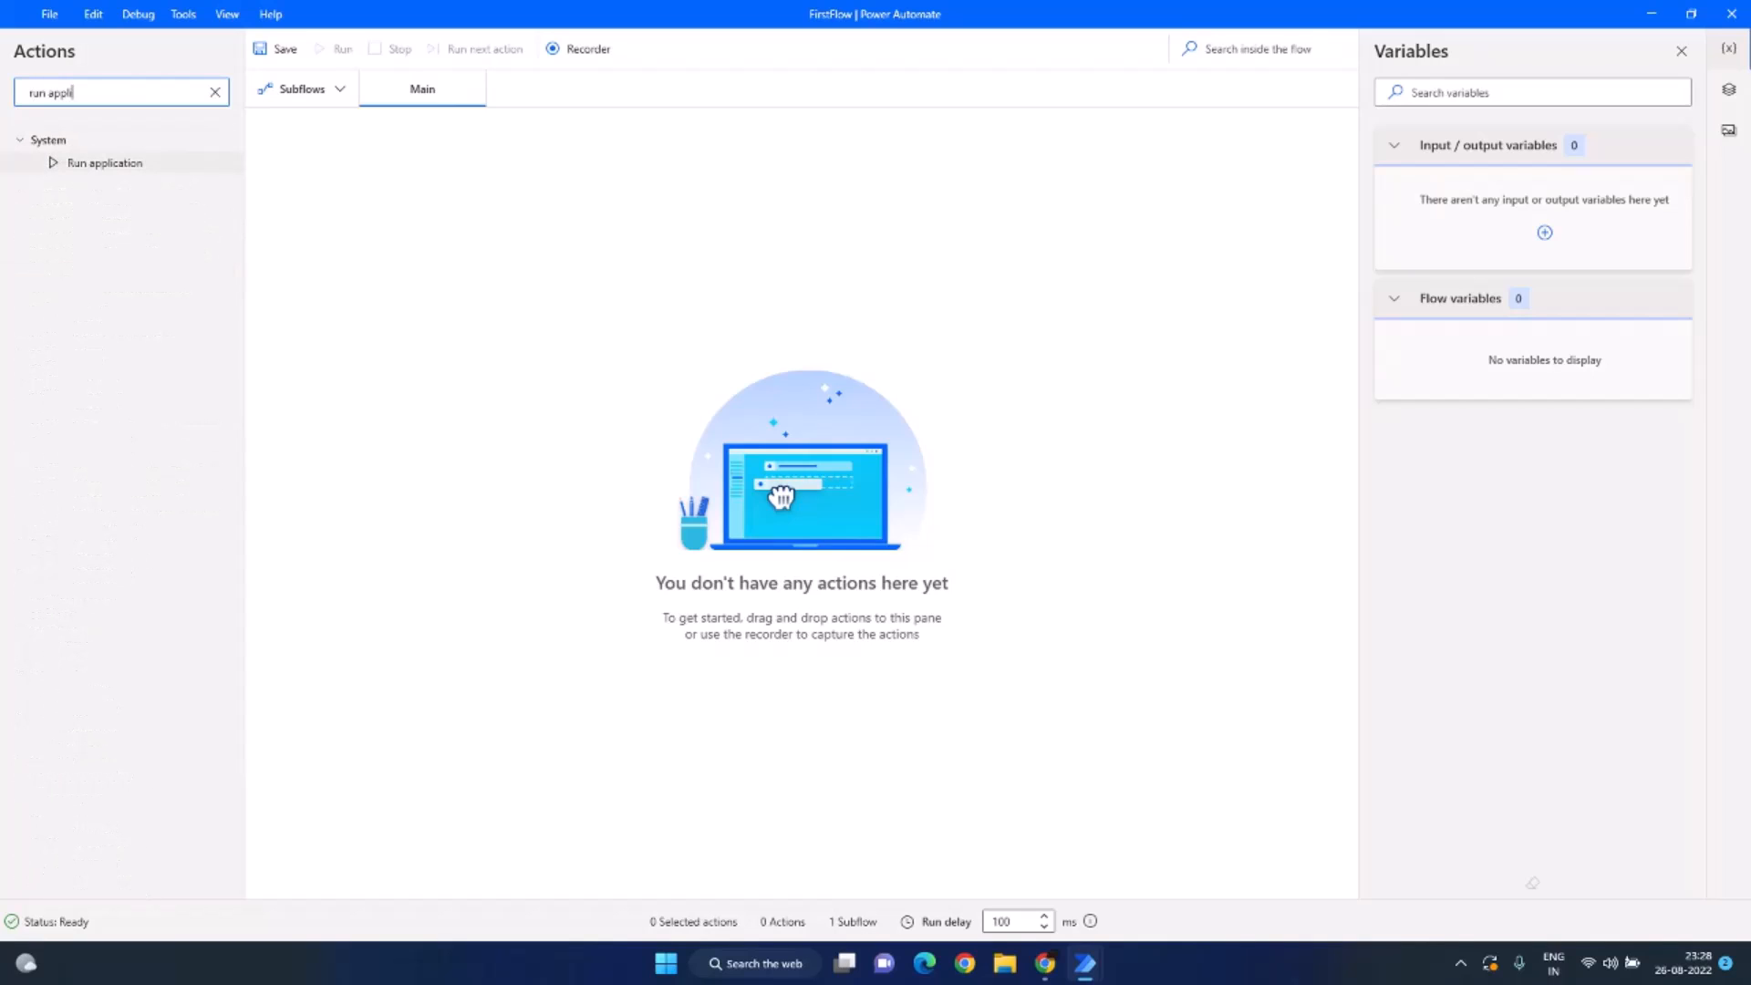
click(216, 93)
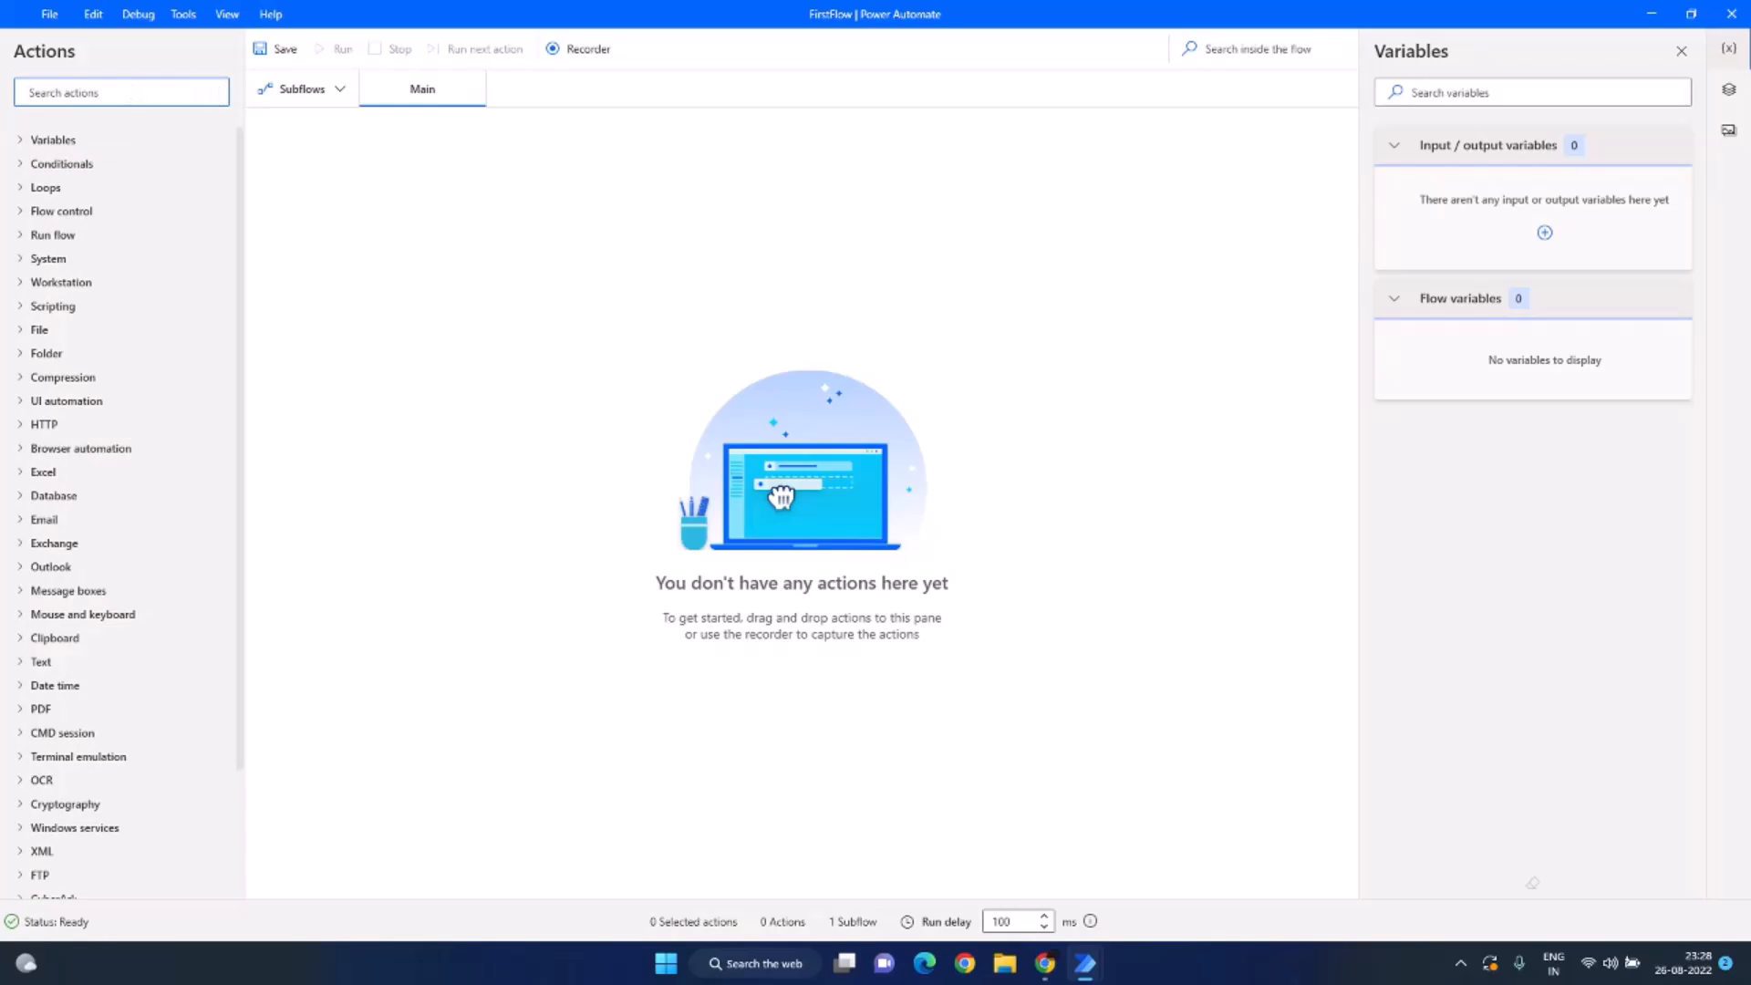
Step: Search the actions for "mail", clear the search, and view the actions in the Variables category
text(mail)
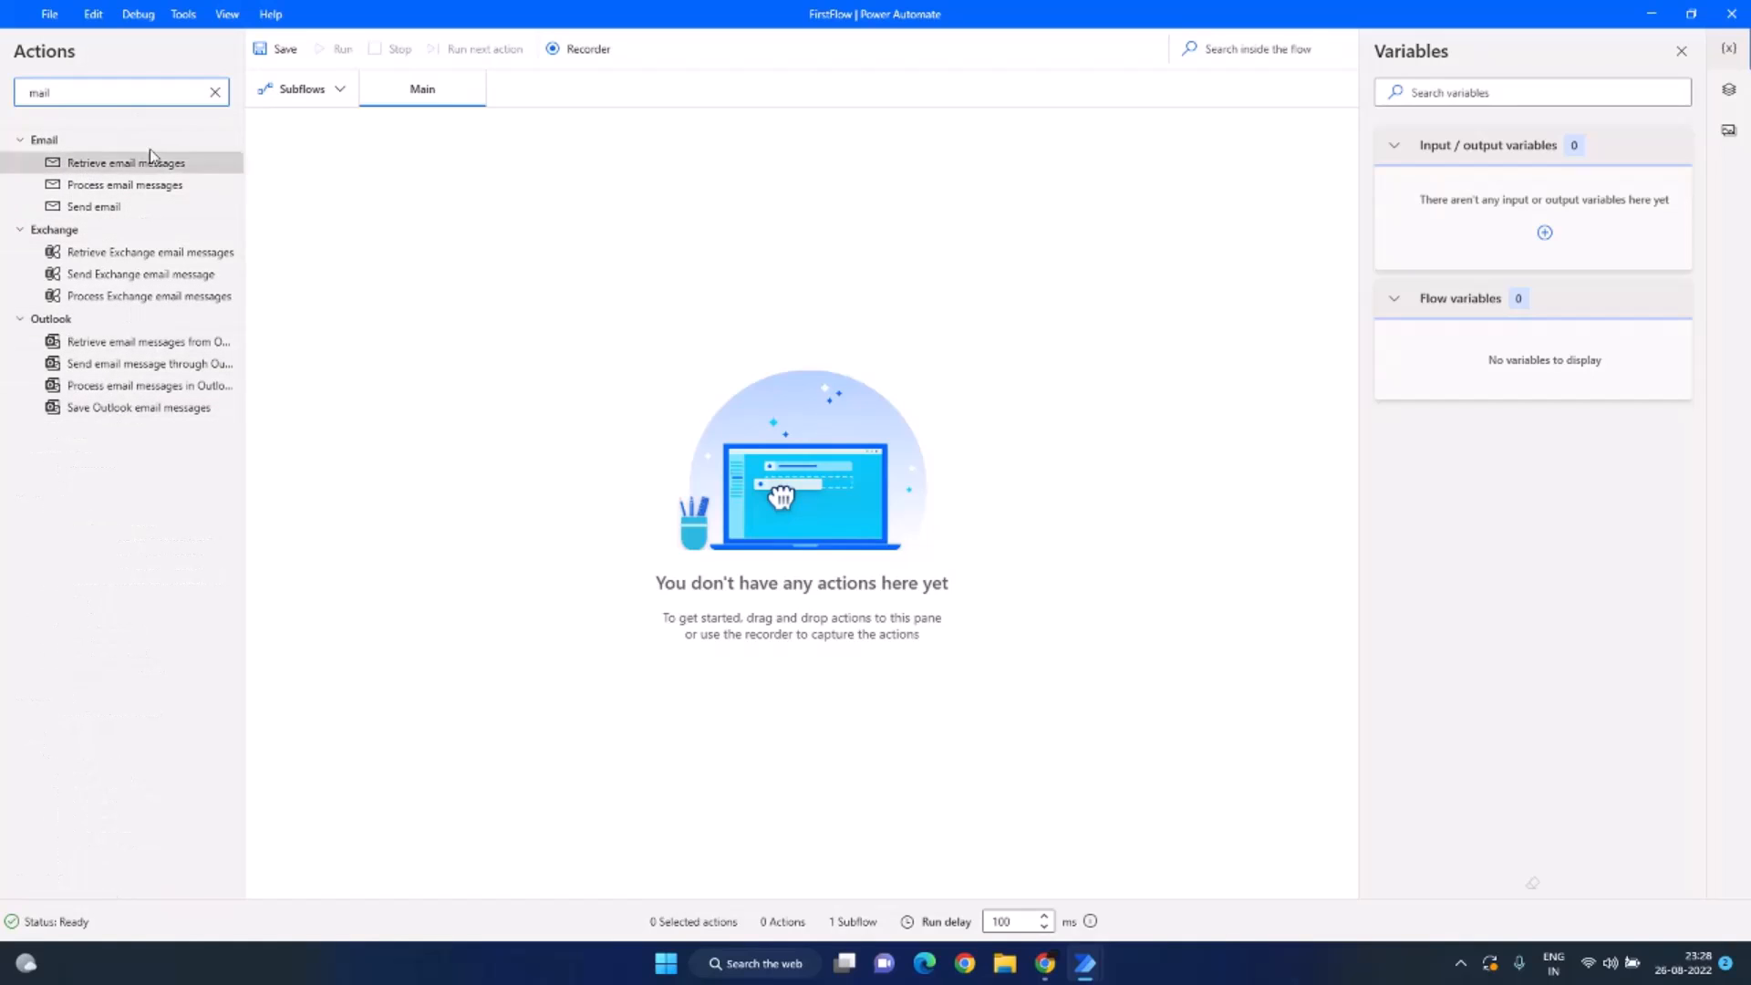
click(215, 92)
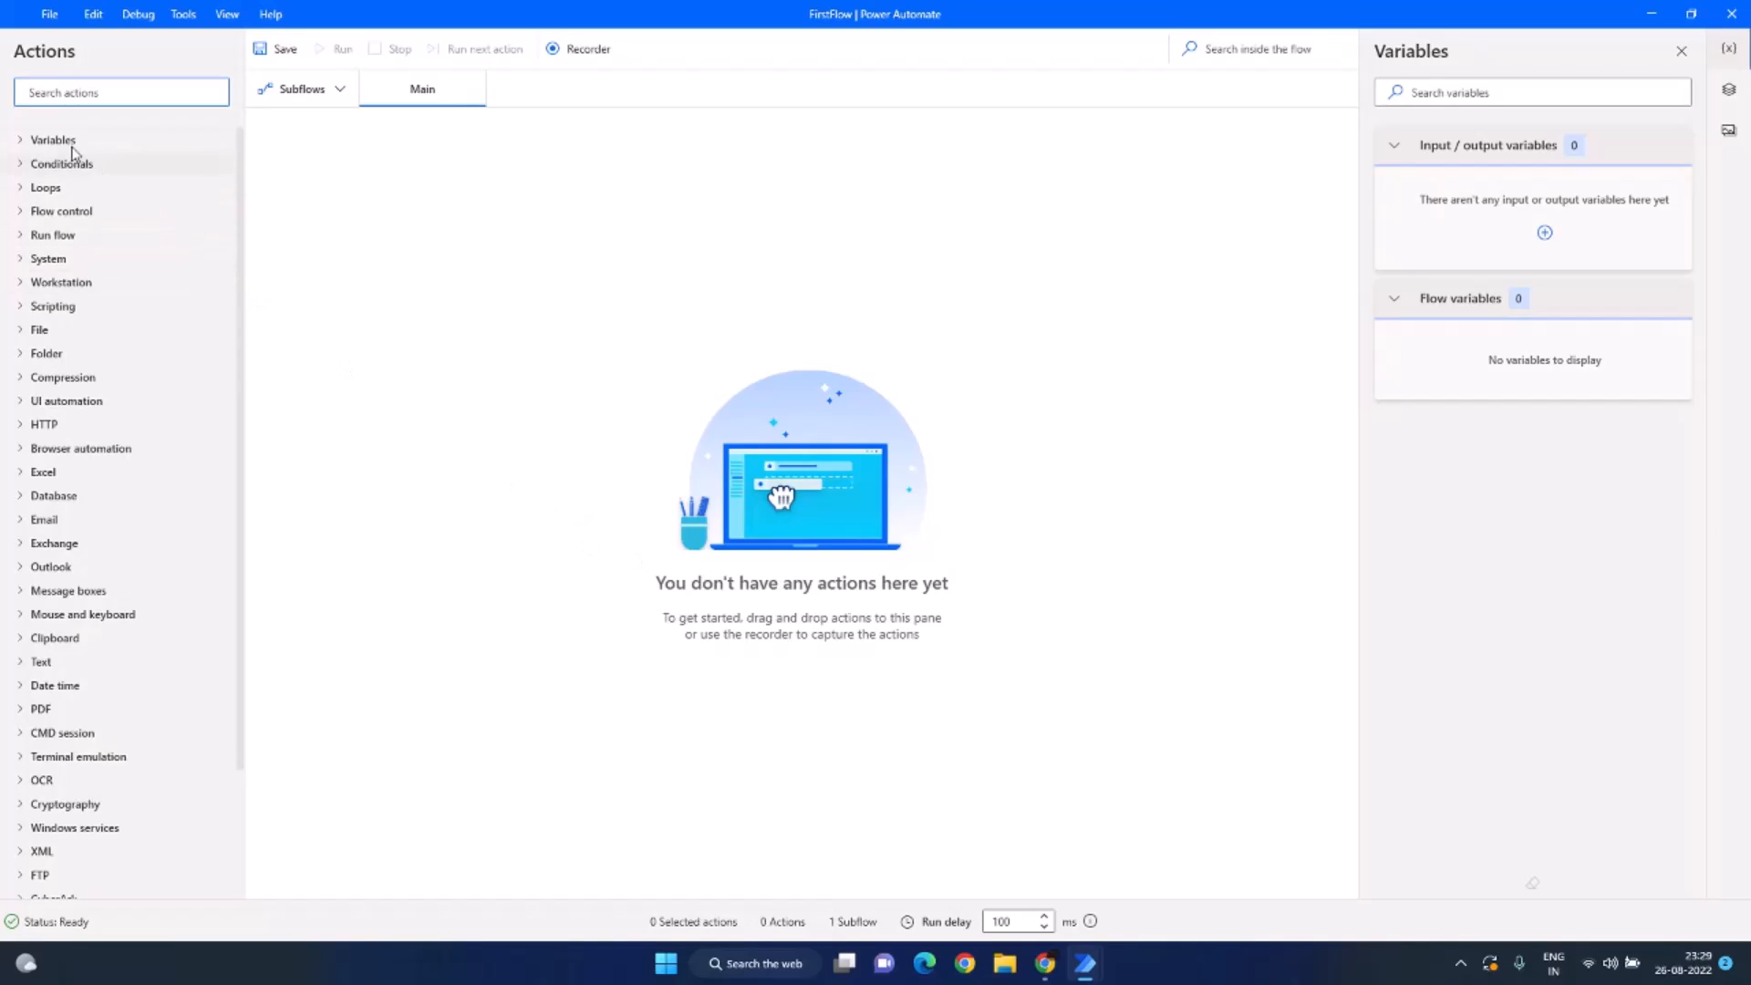
click(22, 144)
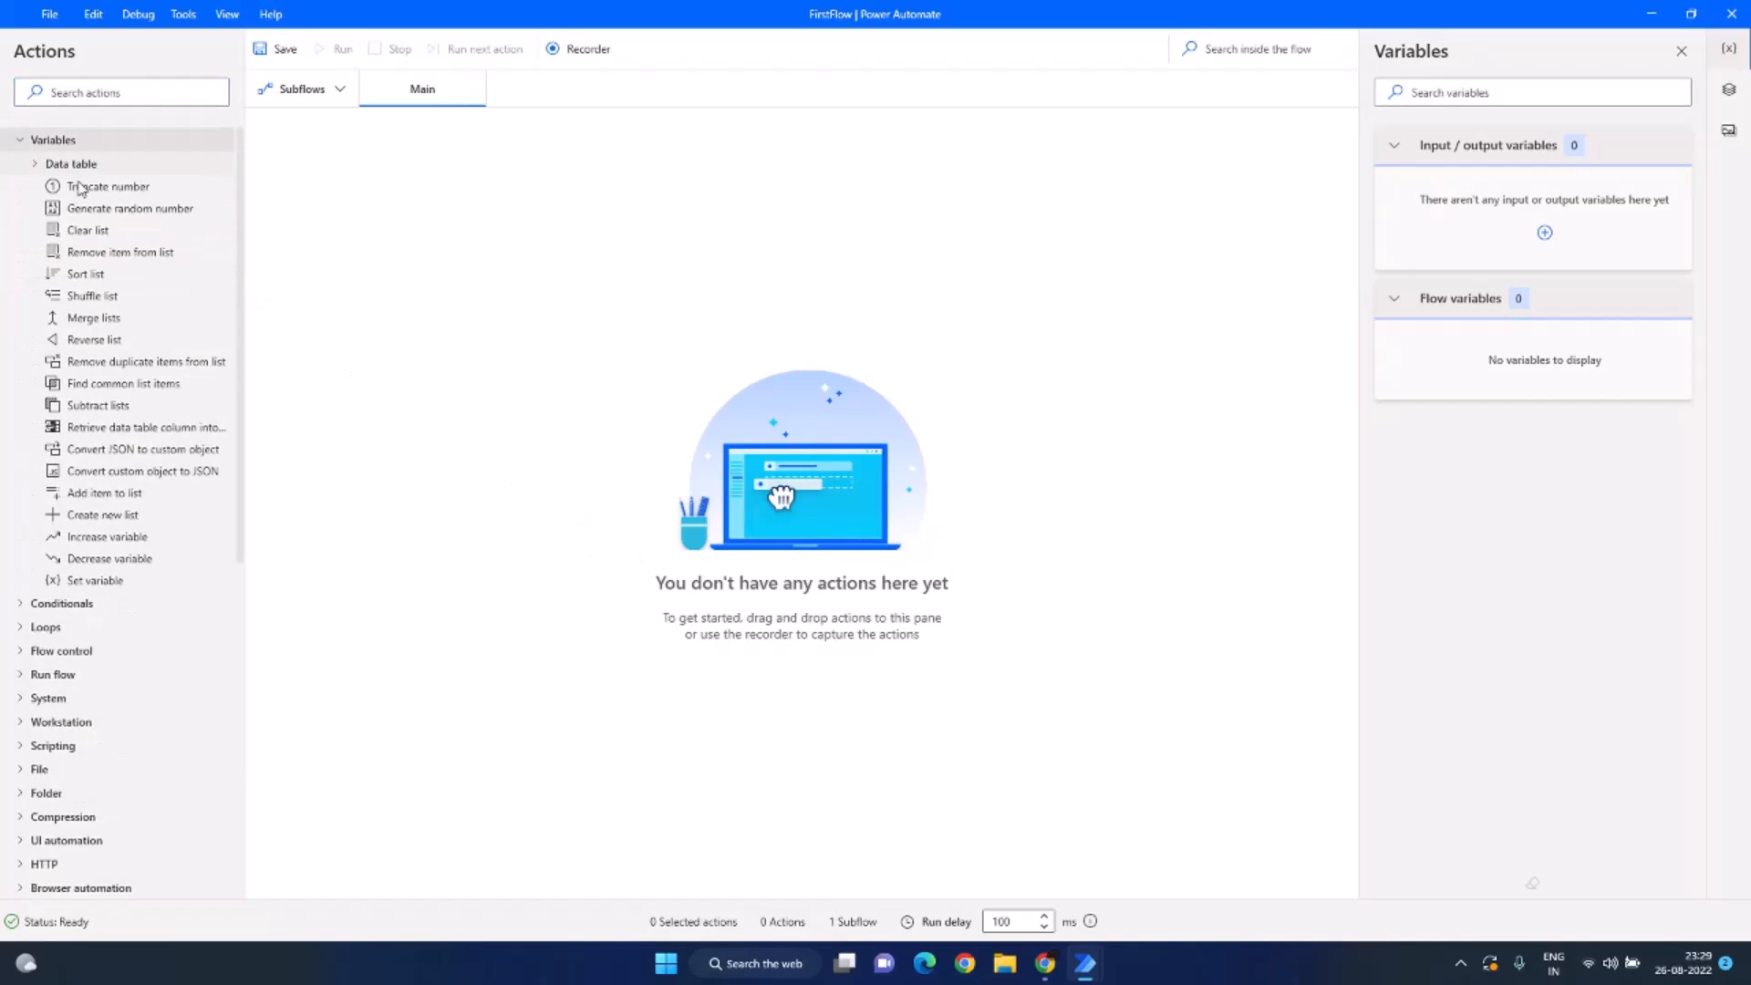
click(22, 144)
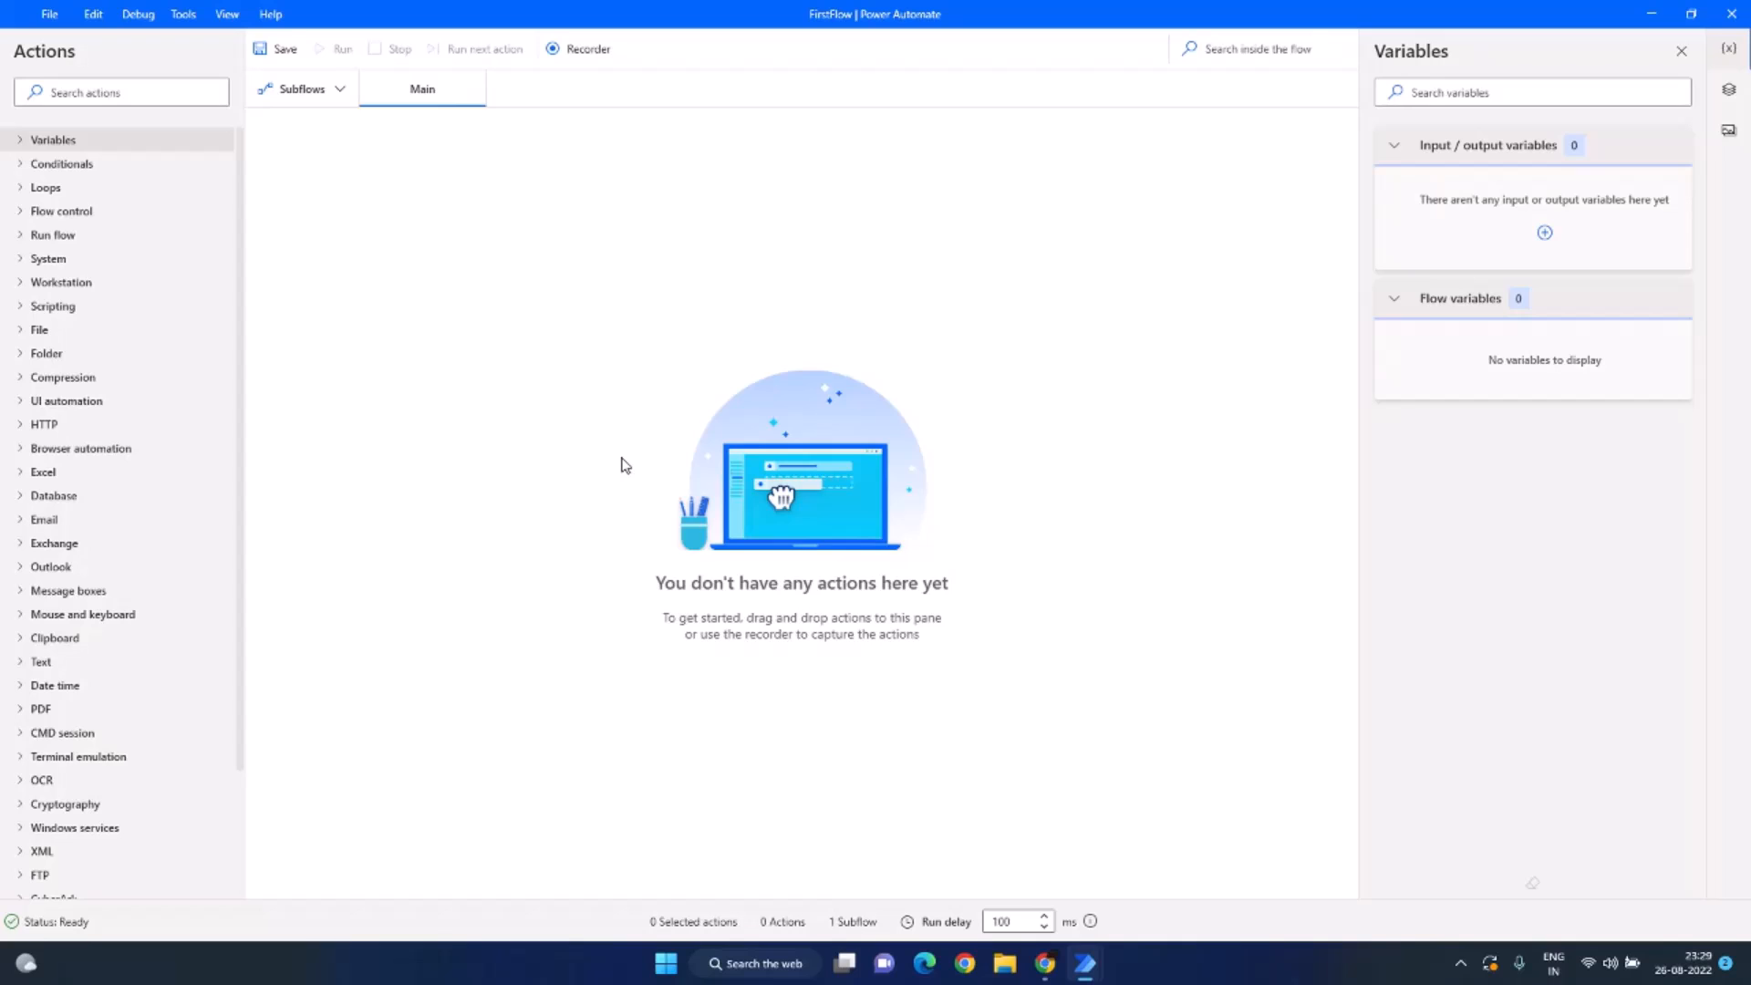
Step: Open Notepad, write "Hello World" in the blank document, and close it
key(super)
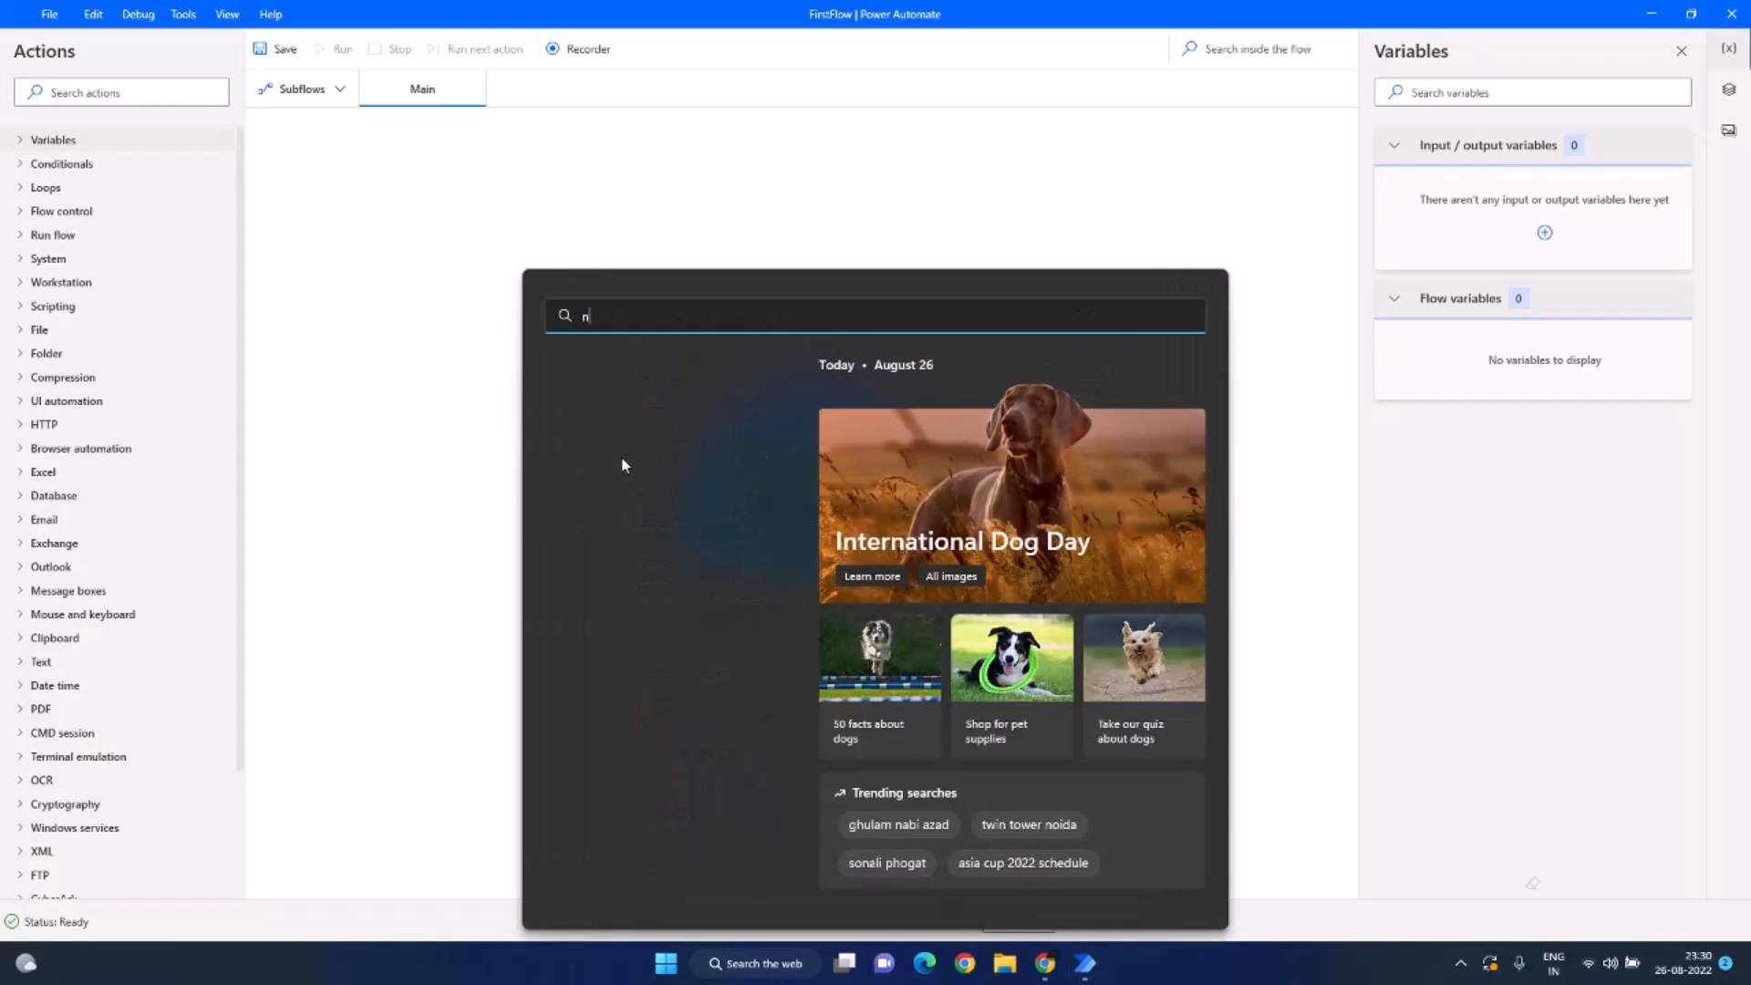
text(note)
click(624, 464)
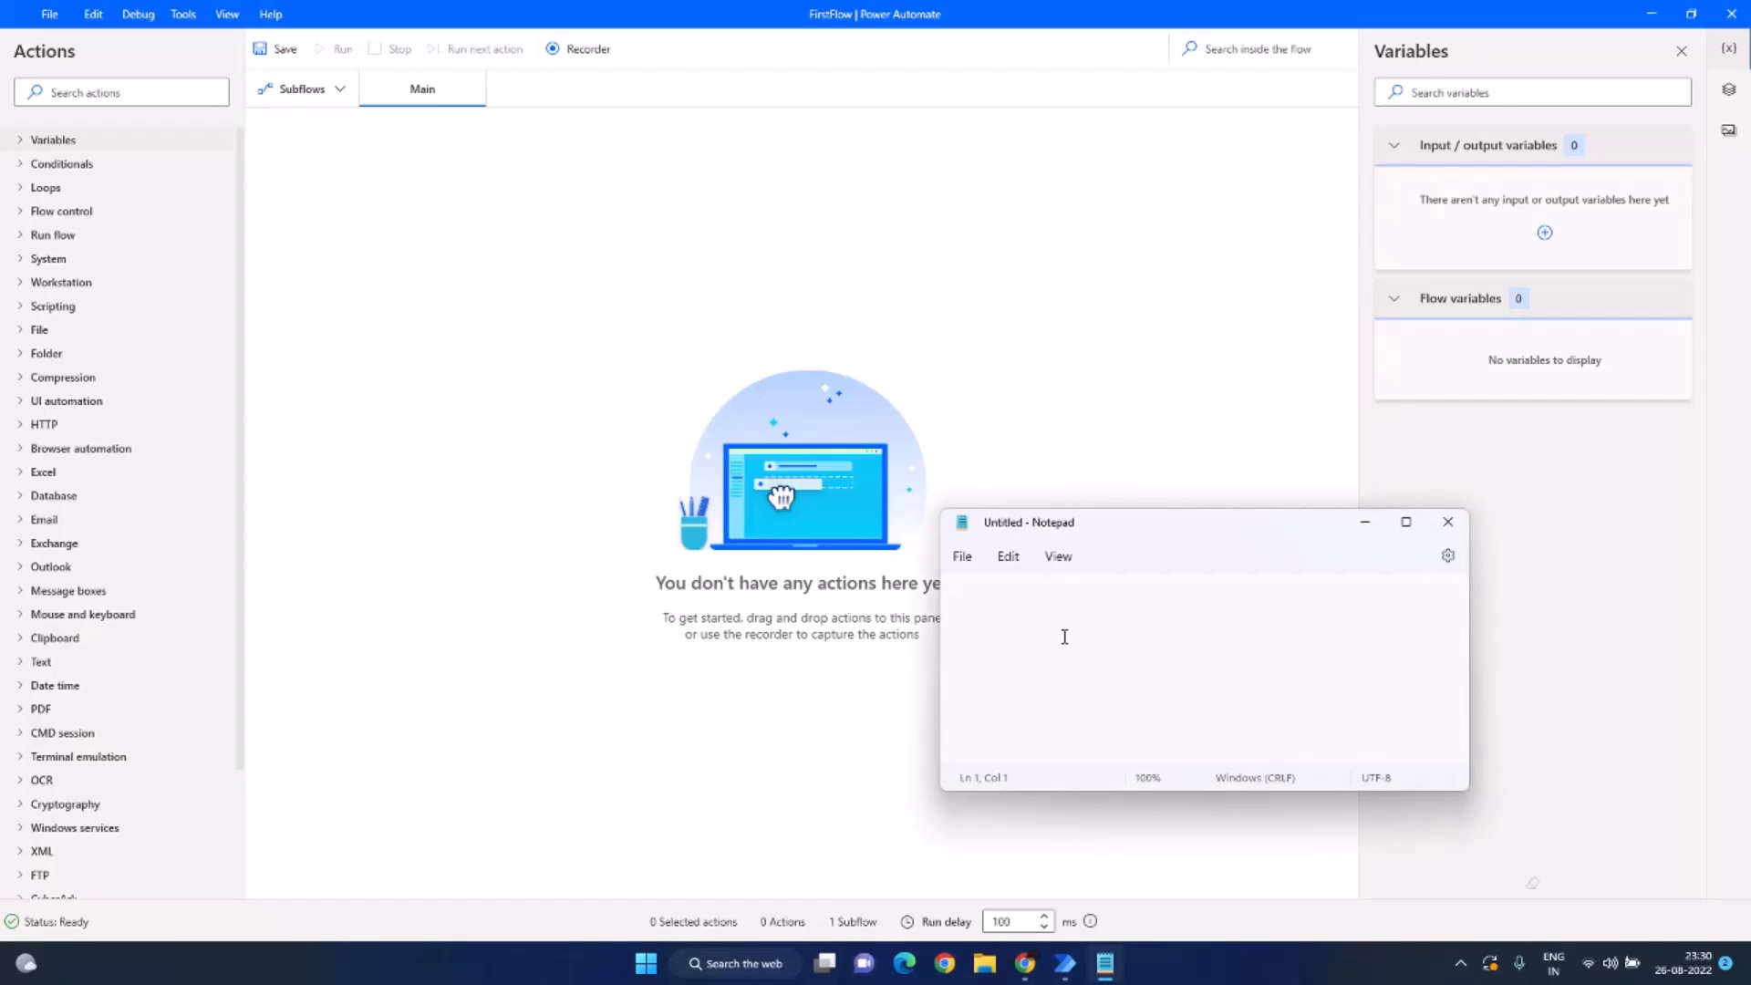
text(Hello World)
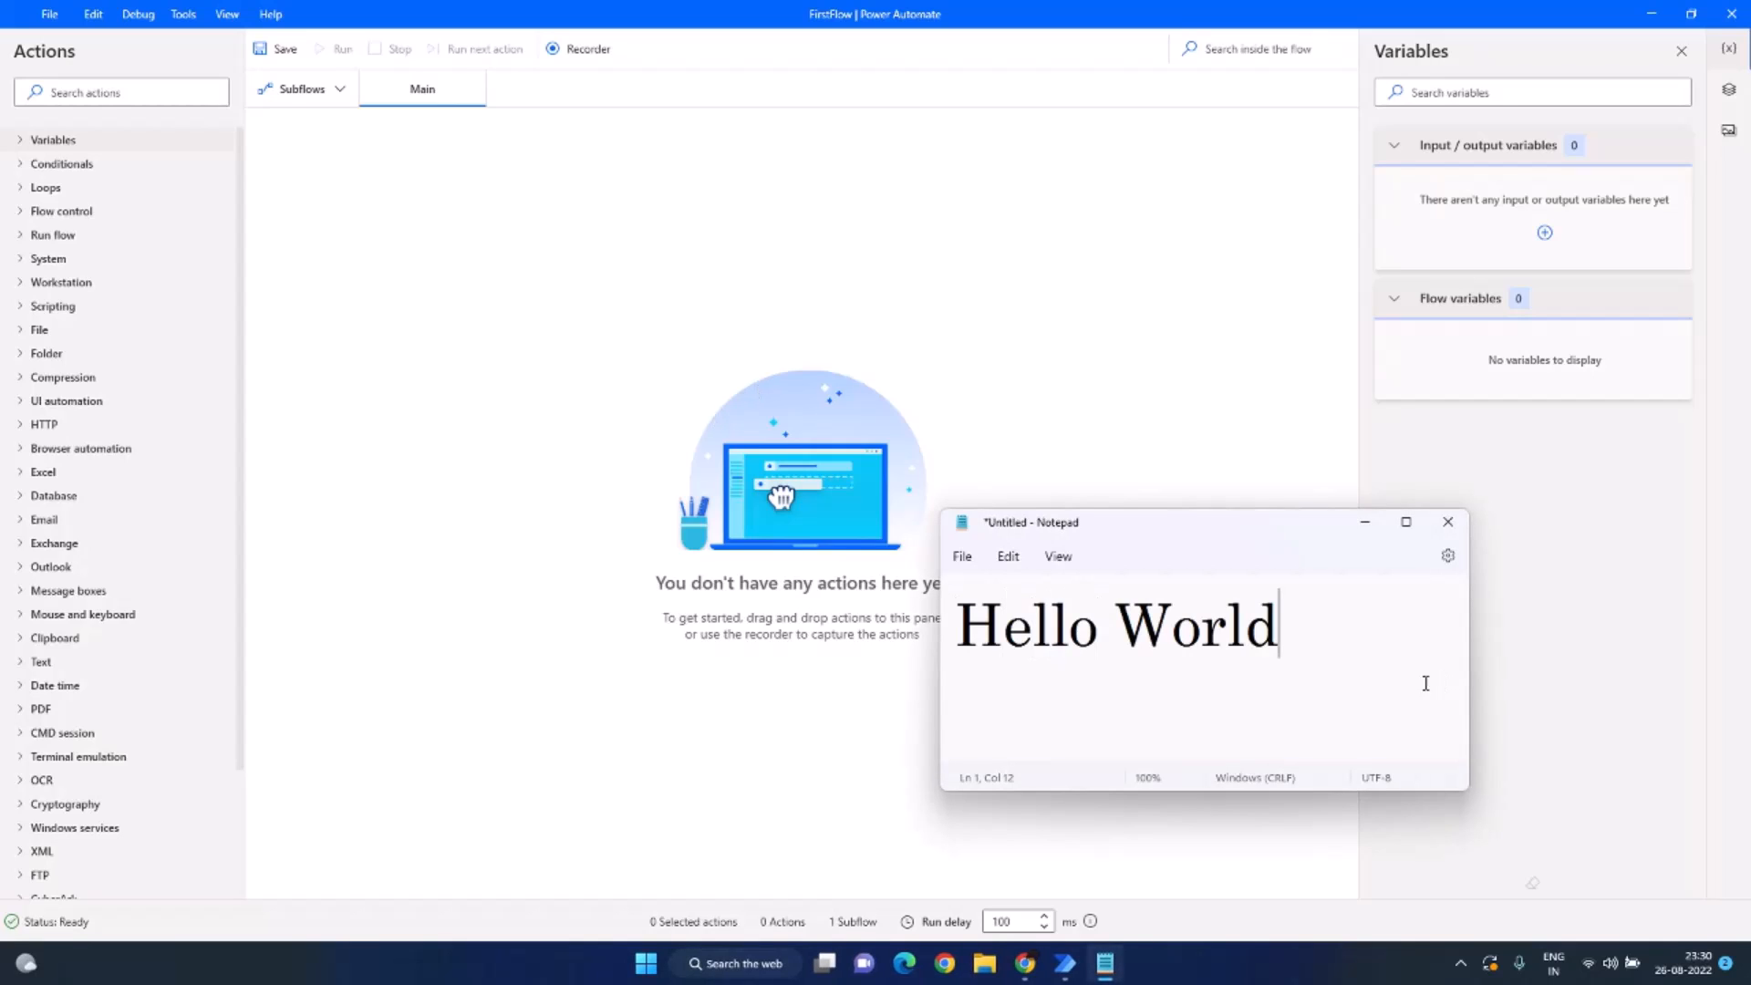
click(1448, 524)
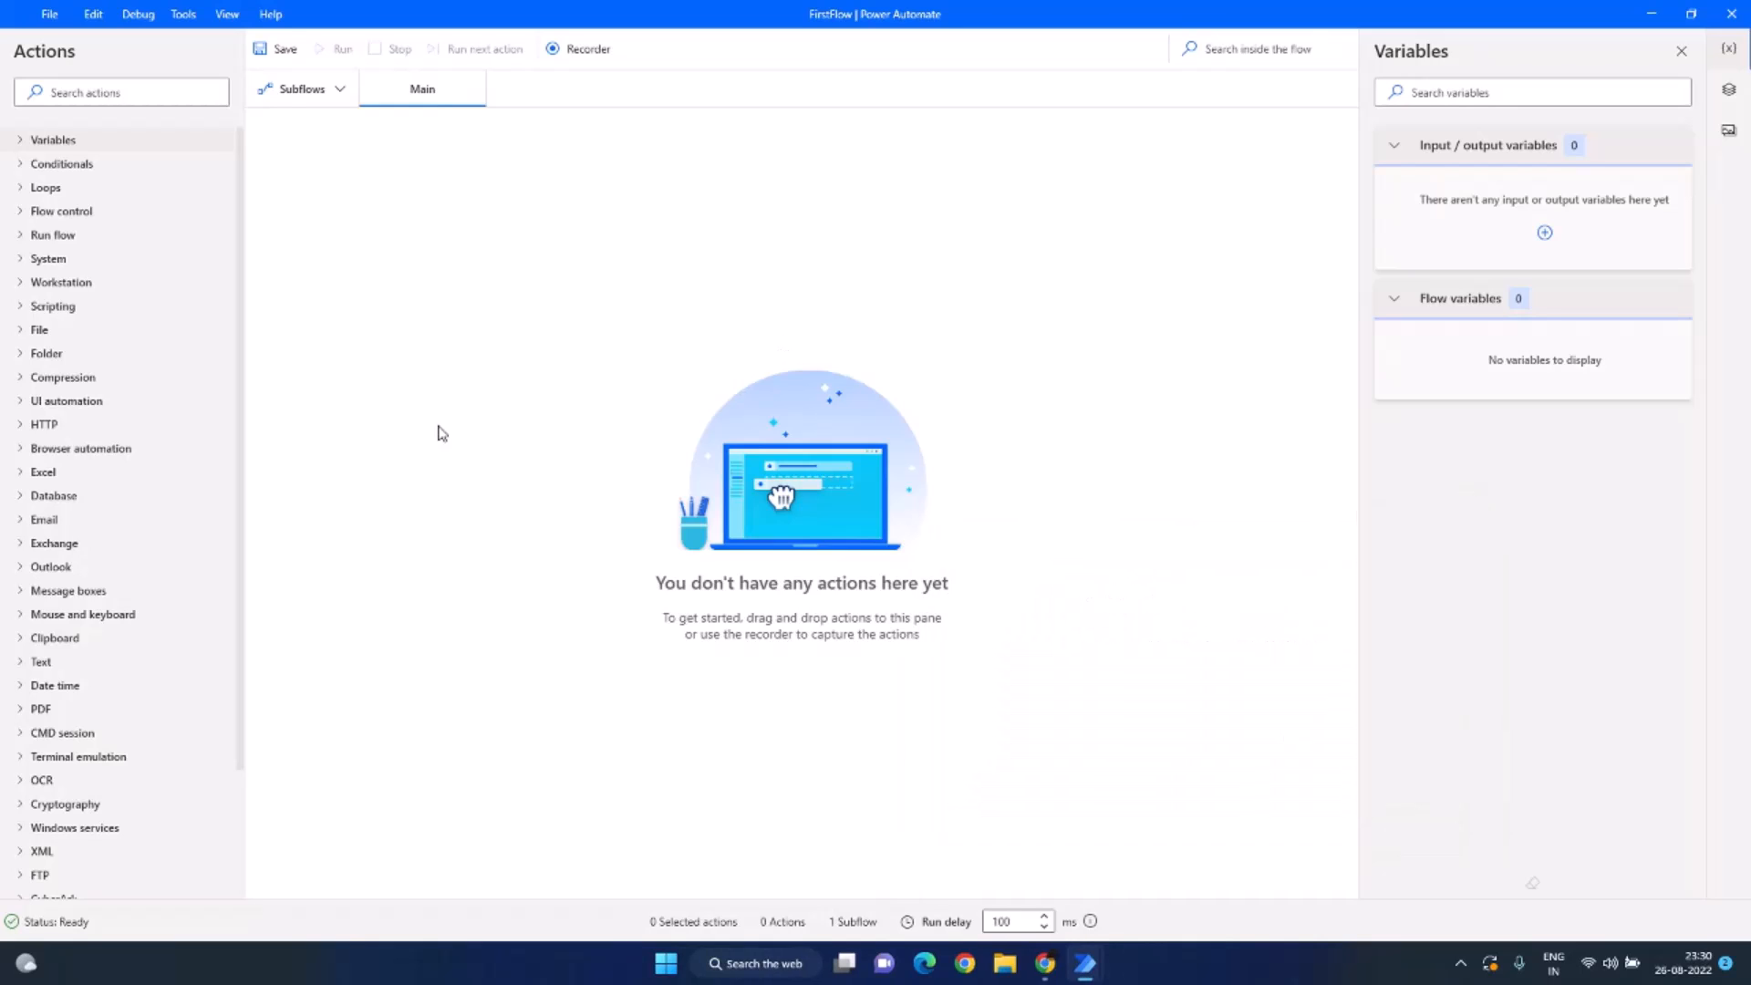
Step: Add a Run application action to the Main subflow with the application path notepad.exe, and run the flow
click(149, 91)
text(r)
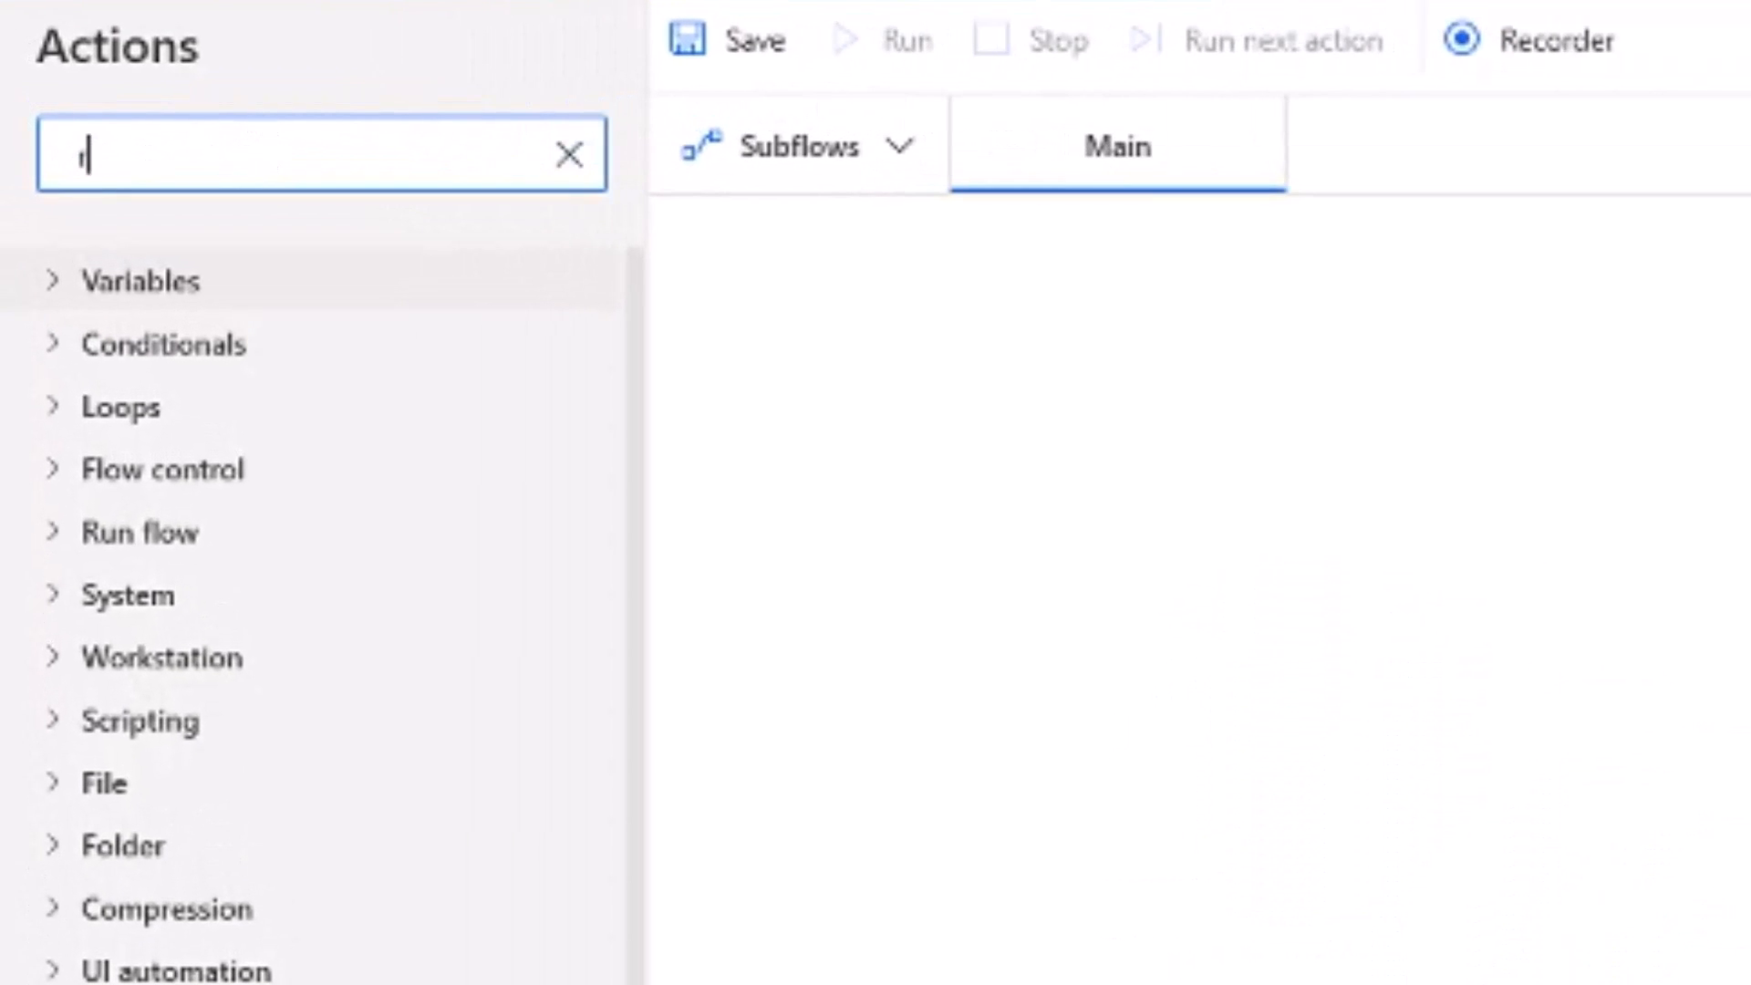
text(un applic)
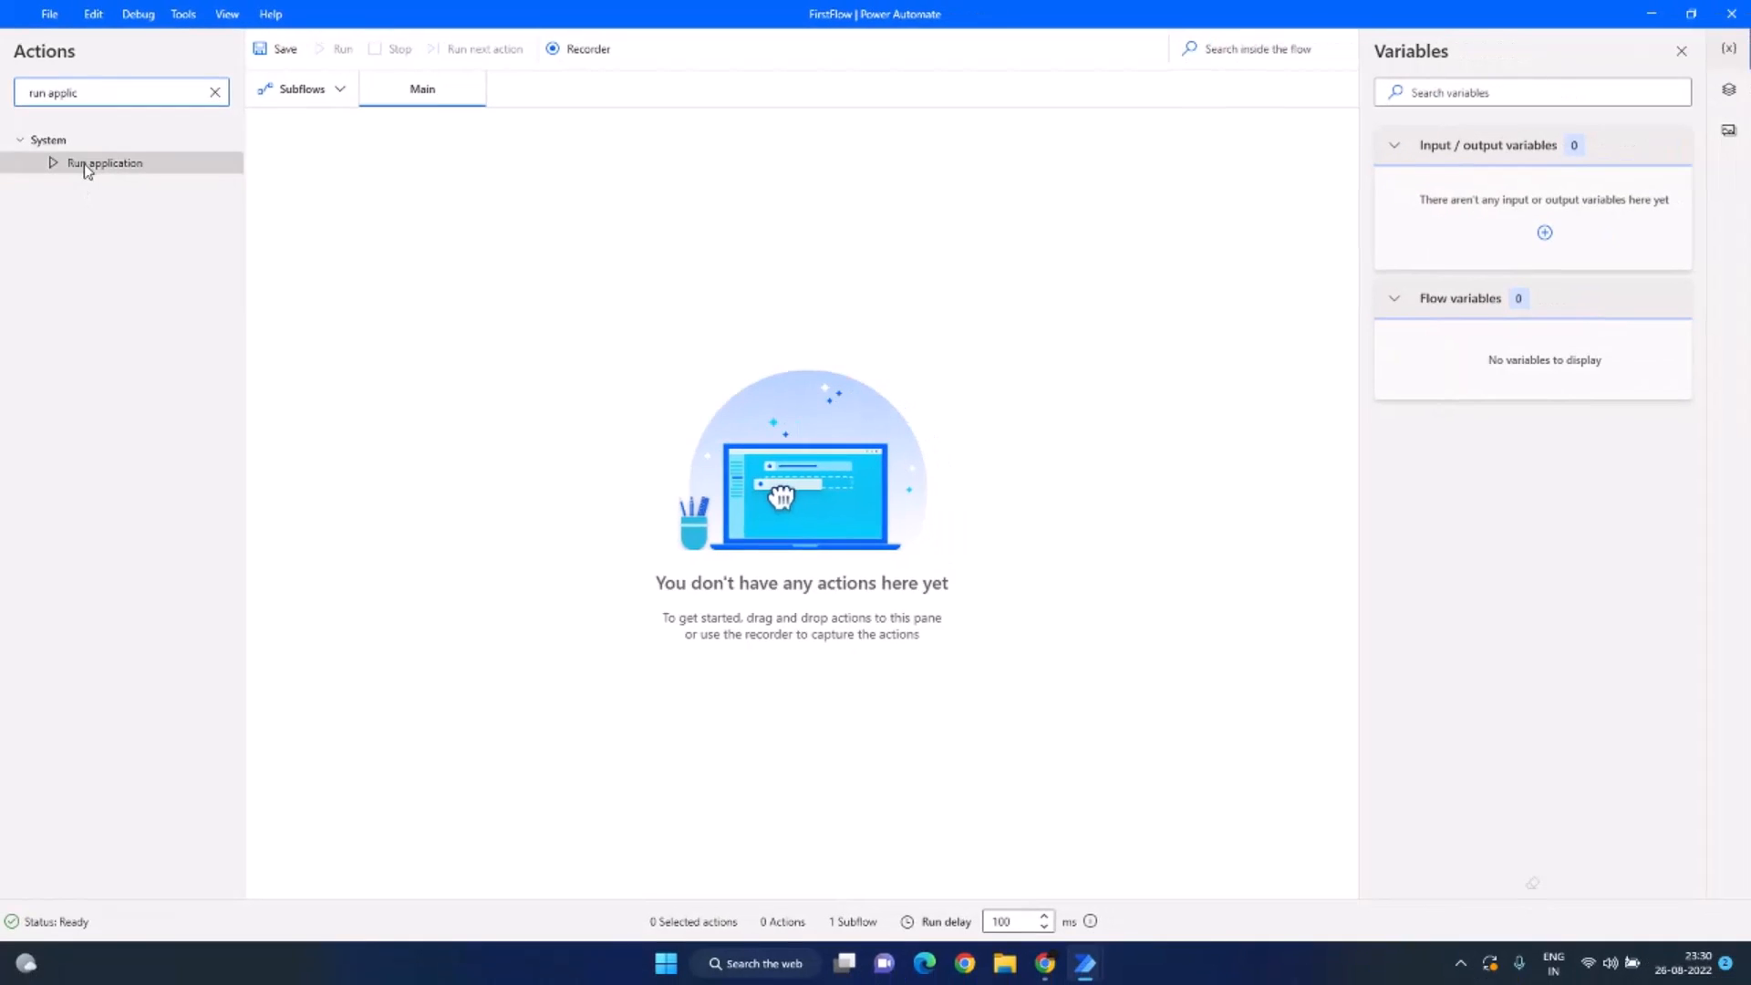
drag(85, 165, 766, 483)
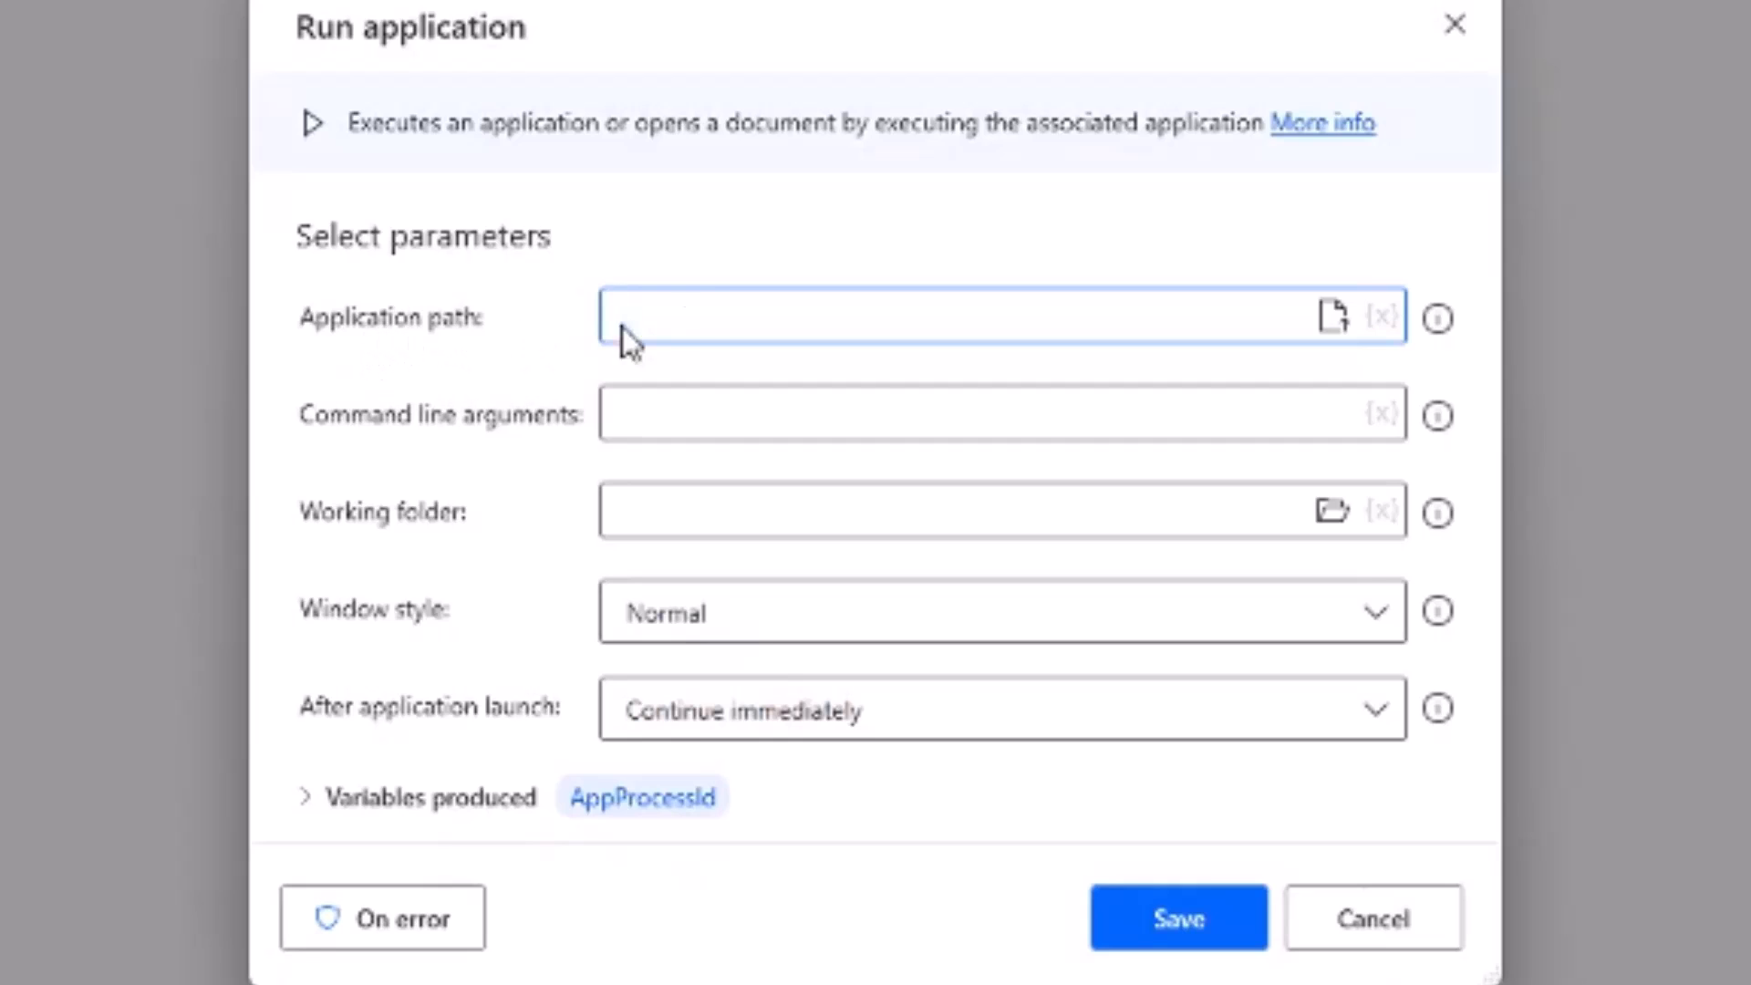
text(notepad.exe)
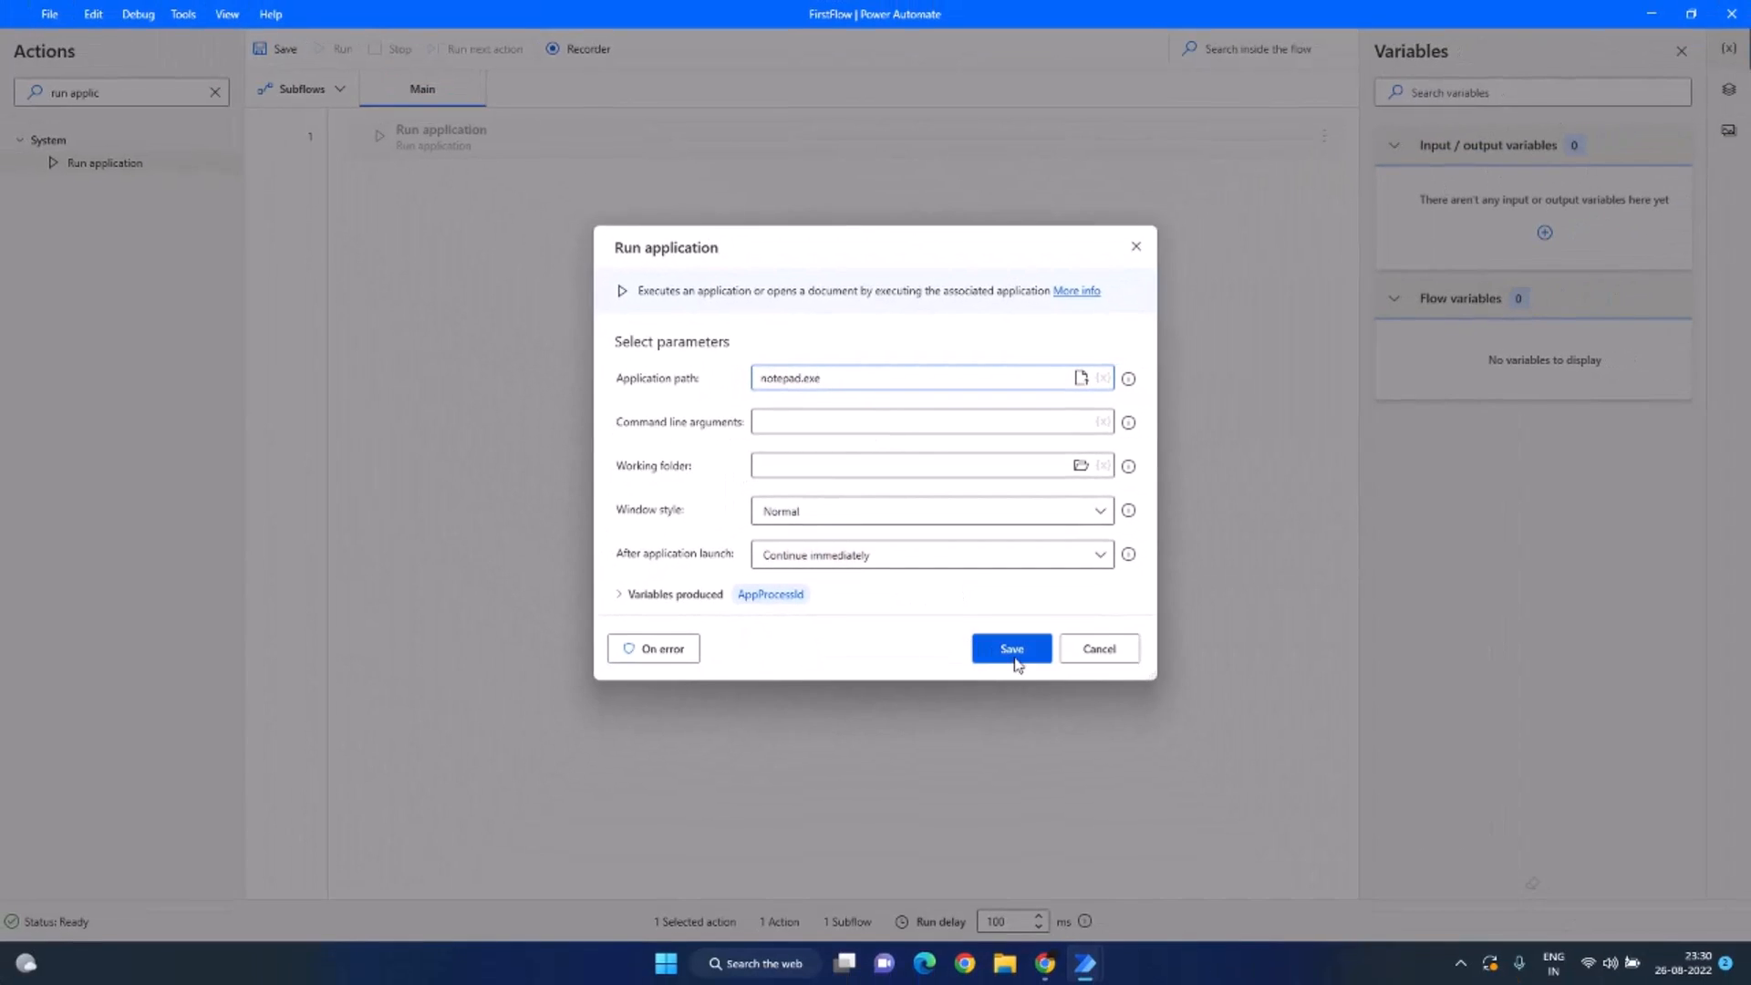
click(1182, 934)
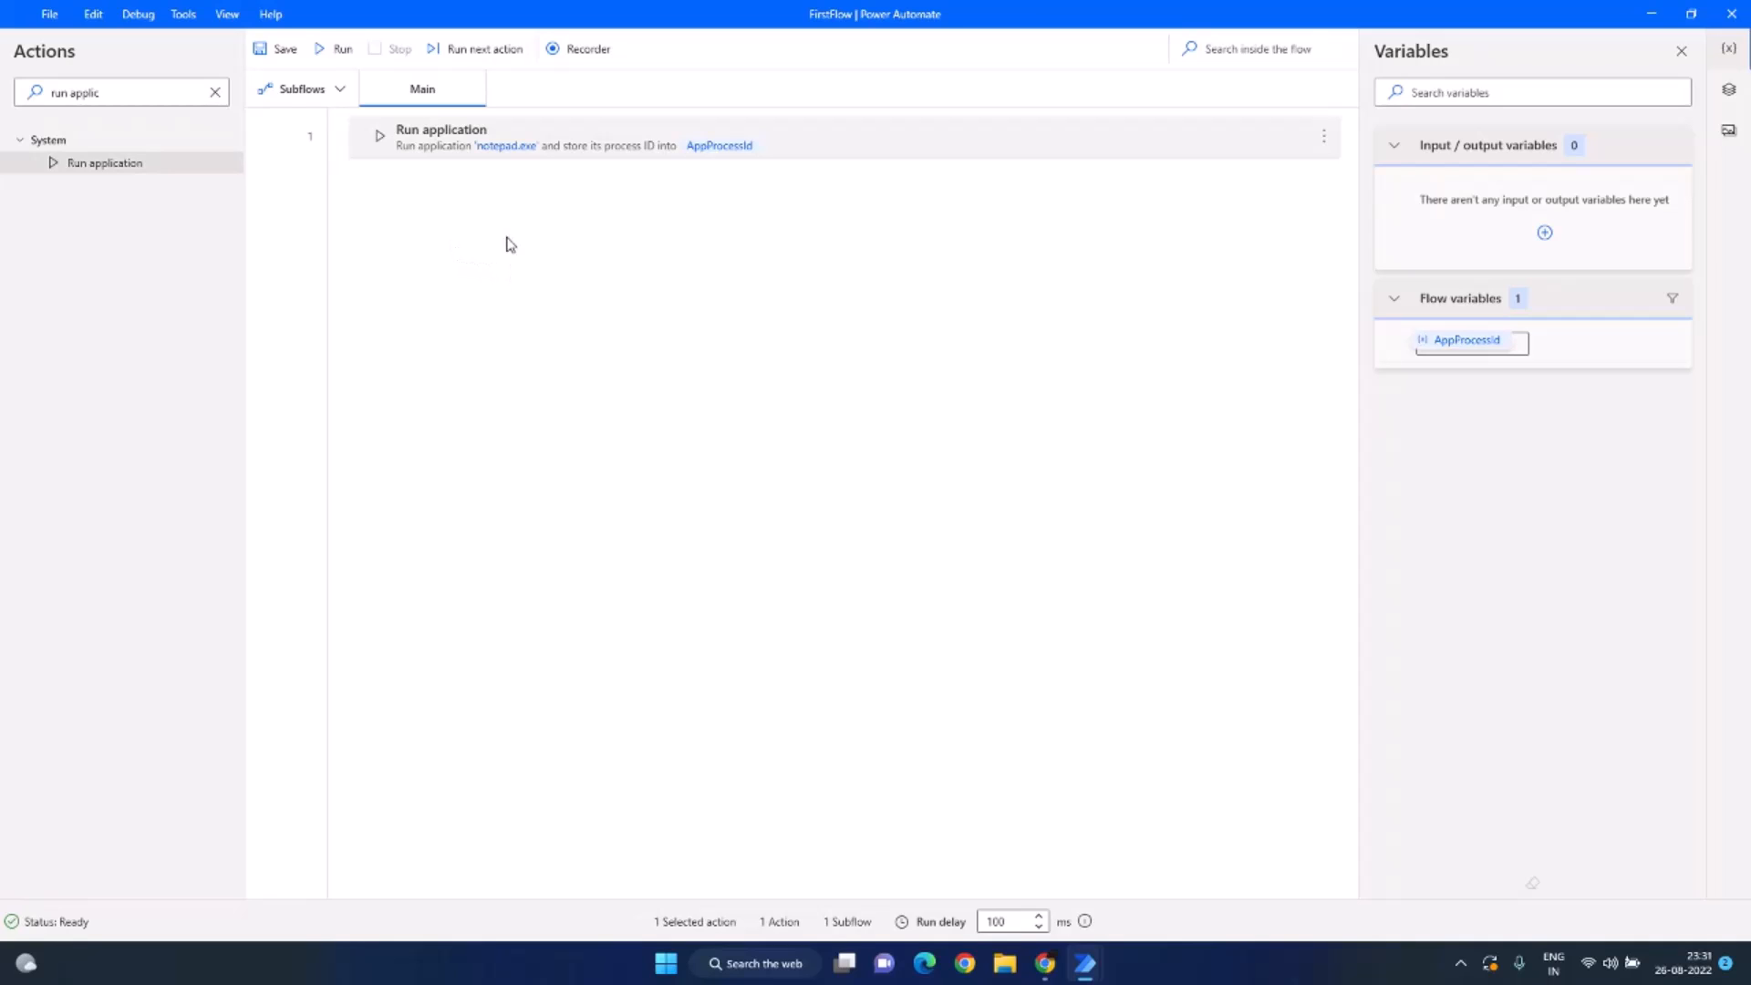
click(336, 51)
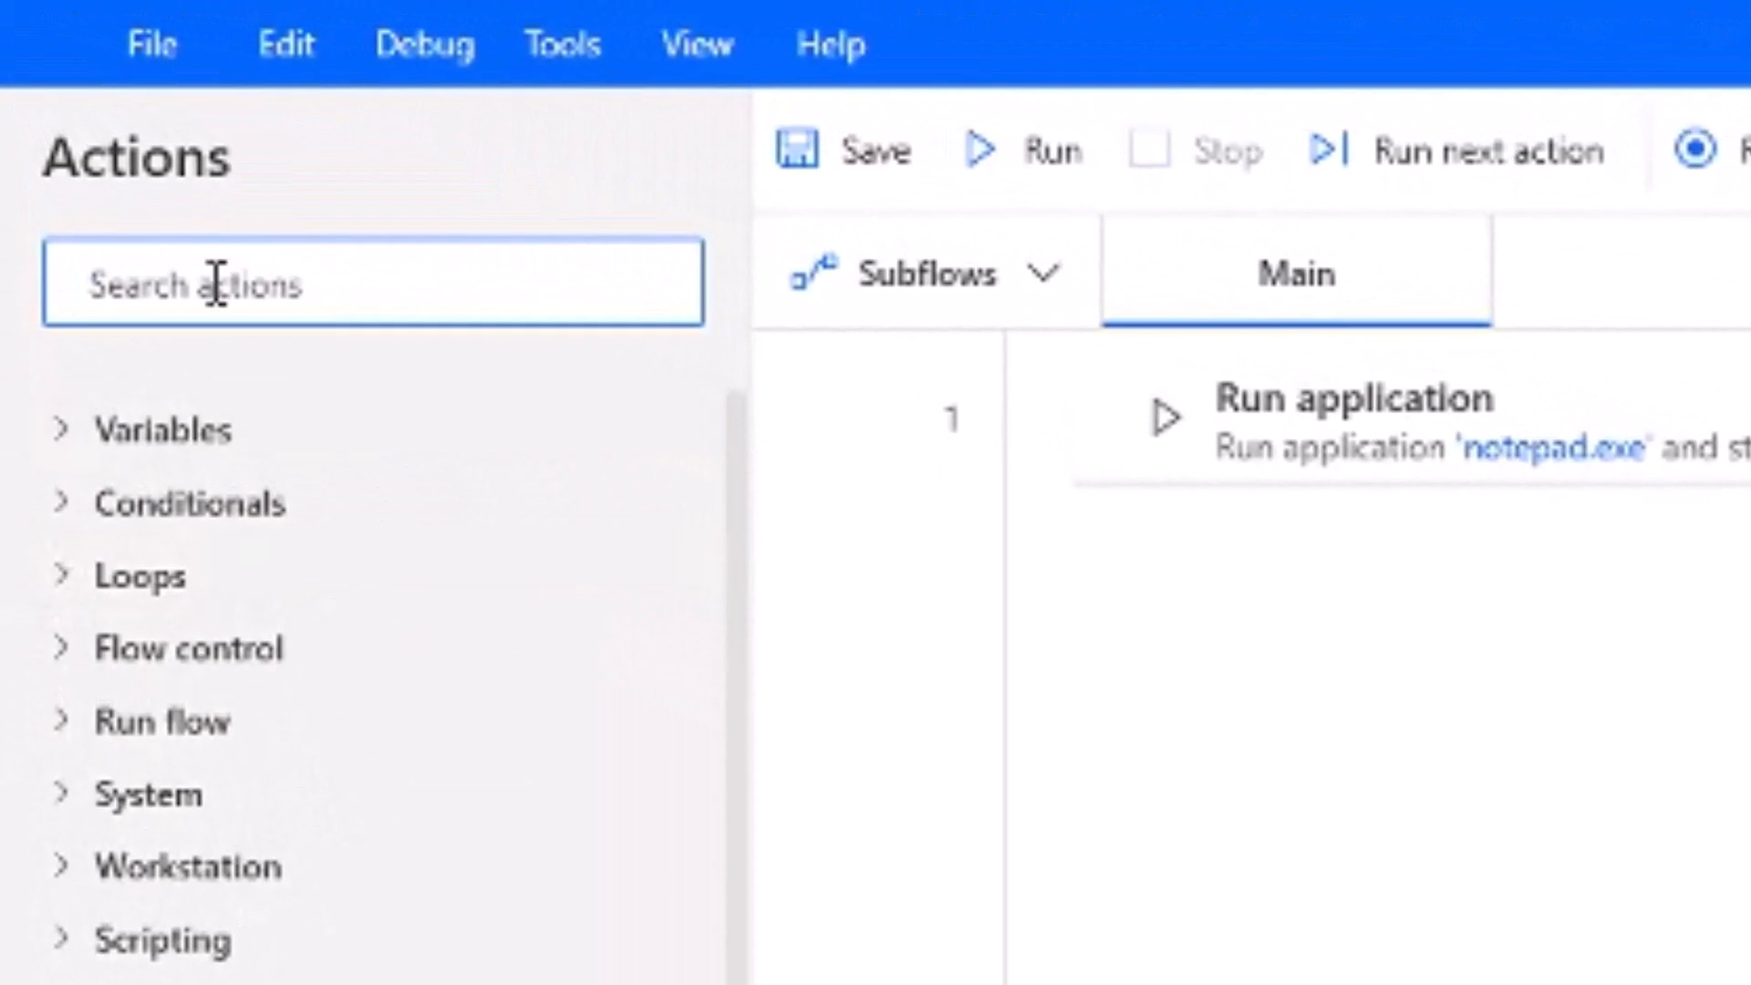
Step: Search the actions for "populate text" and add Populate text field in window after the Run application action
click(138, 167)
text(p)
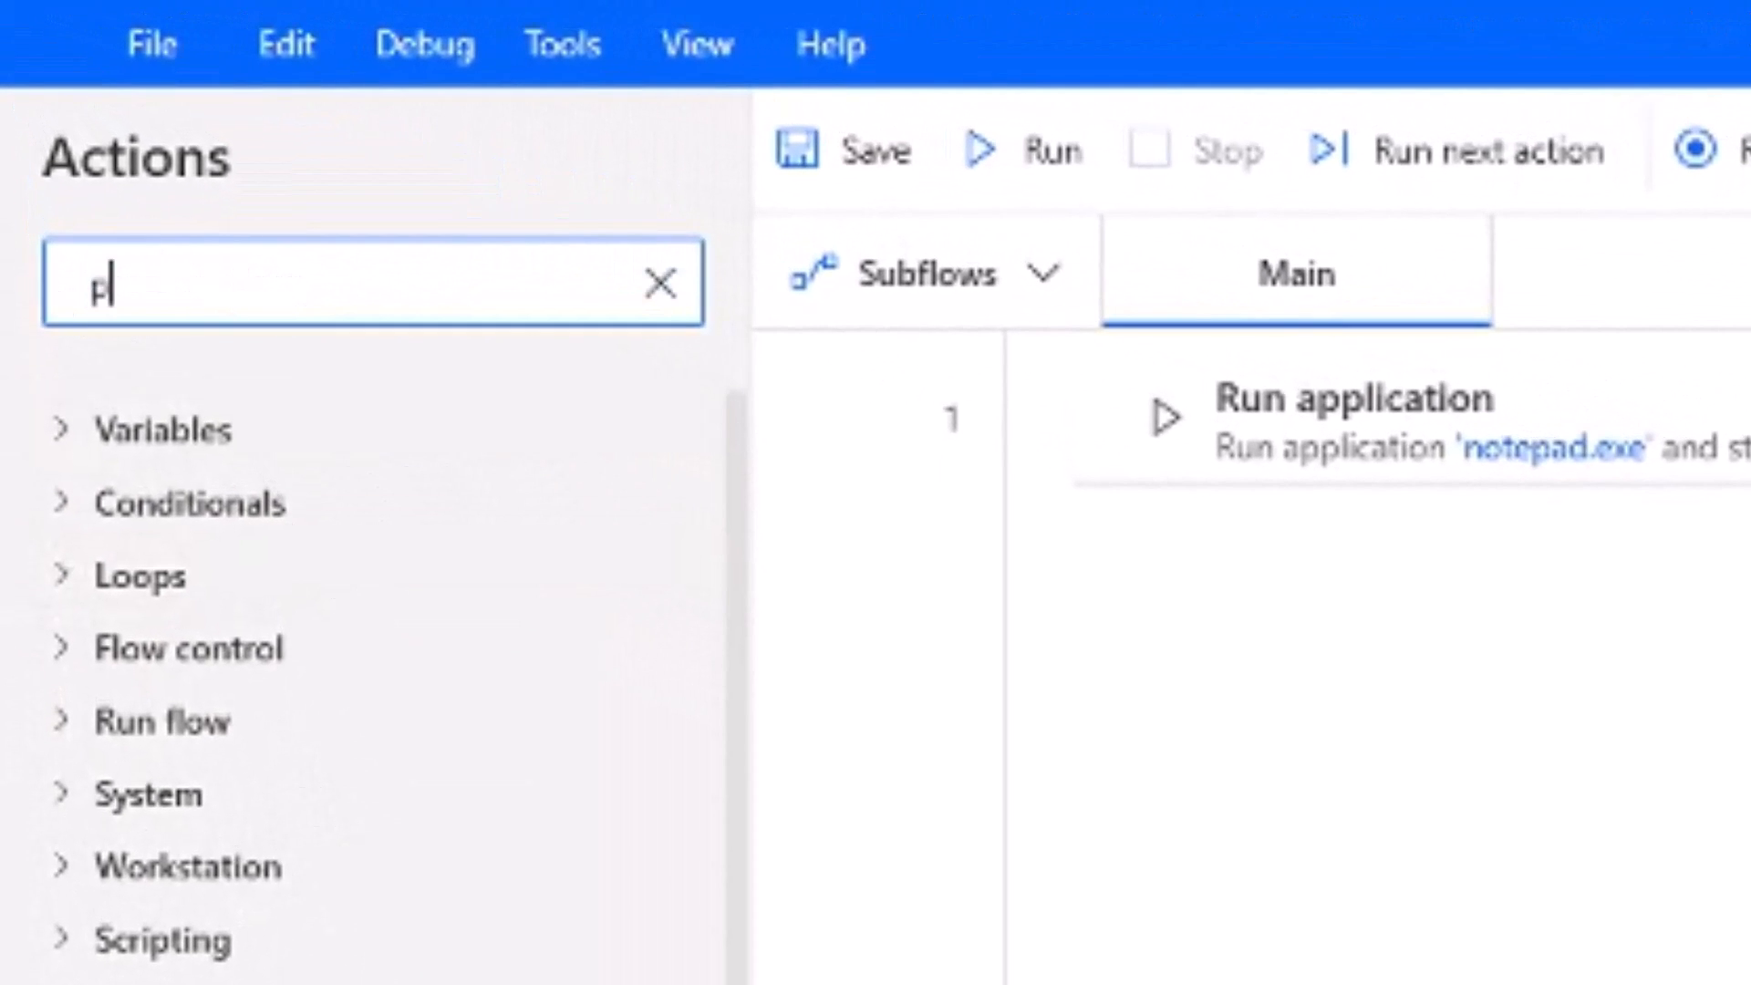
text(opulate text)
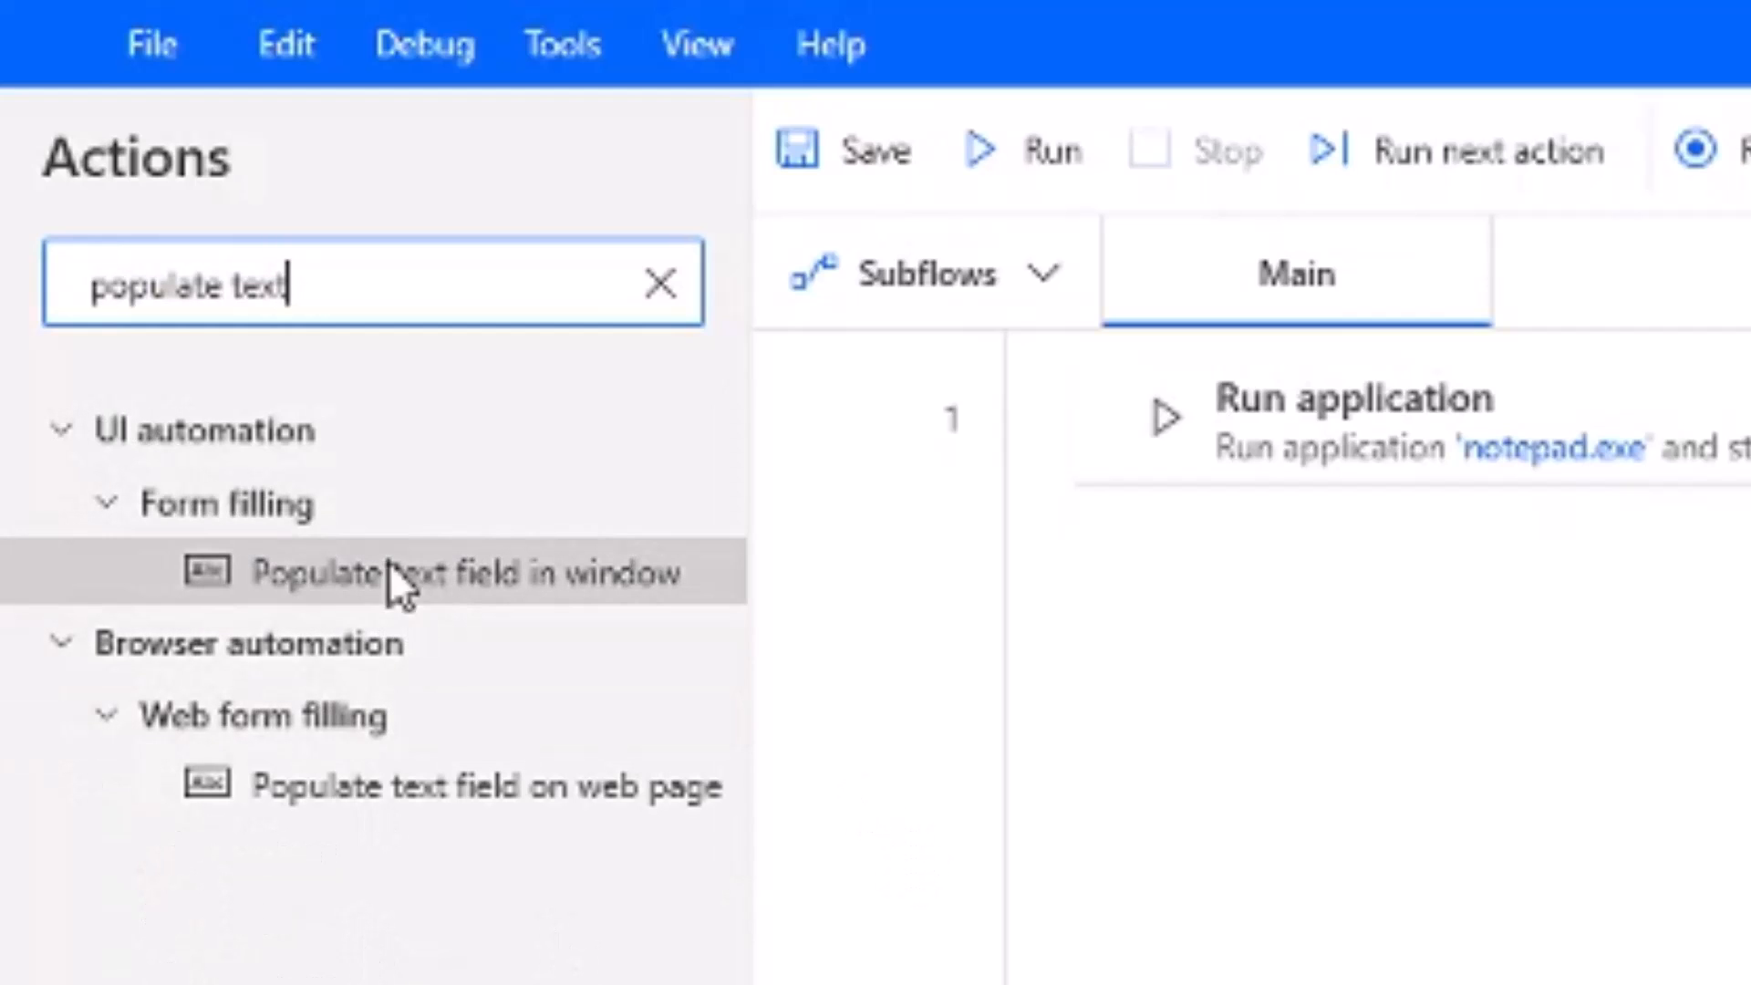
drag(338, 575, 721, 605)
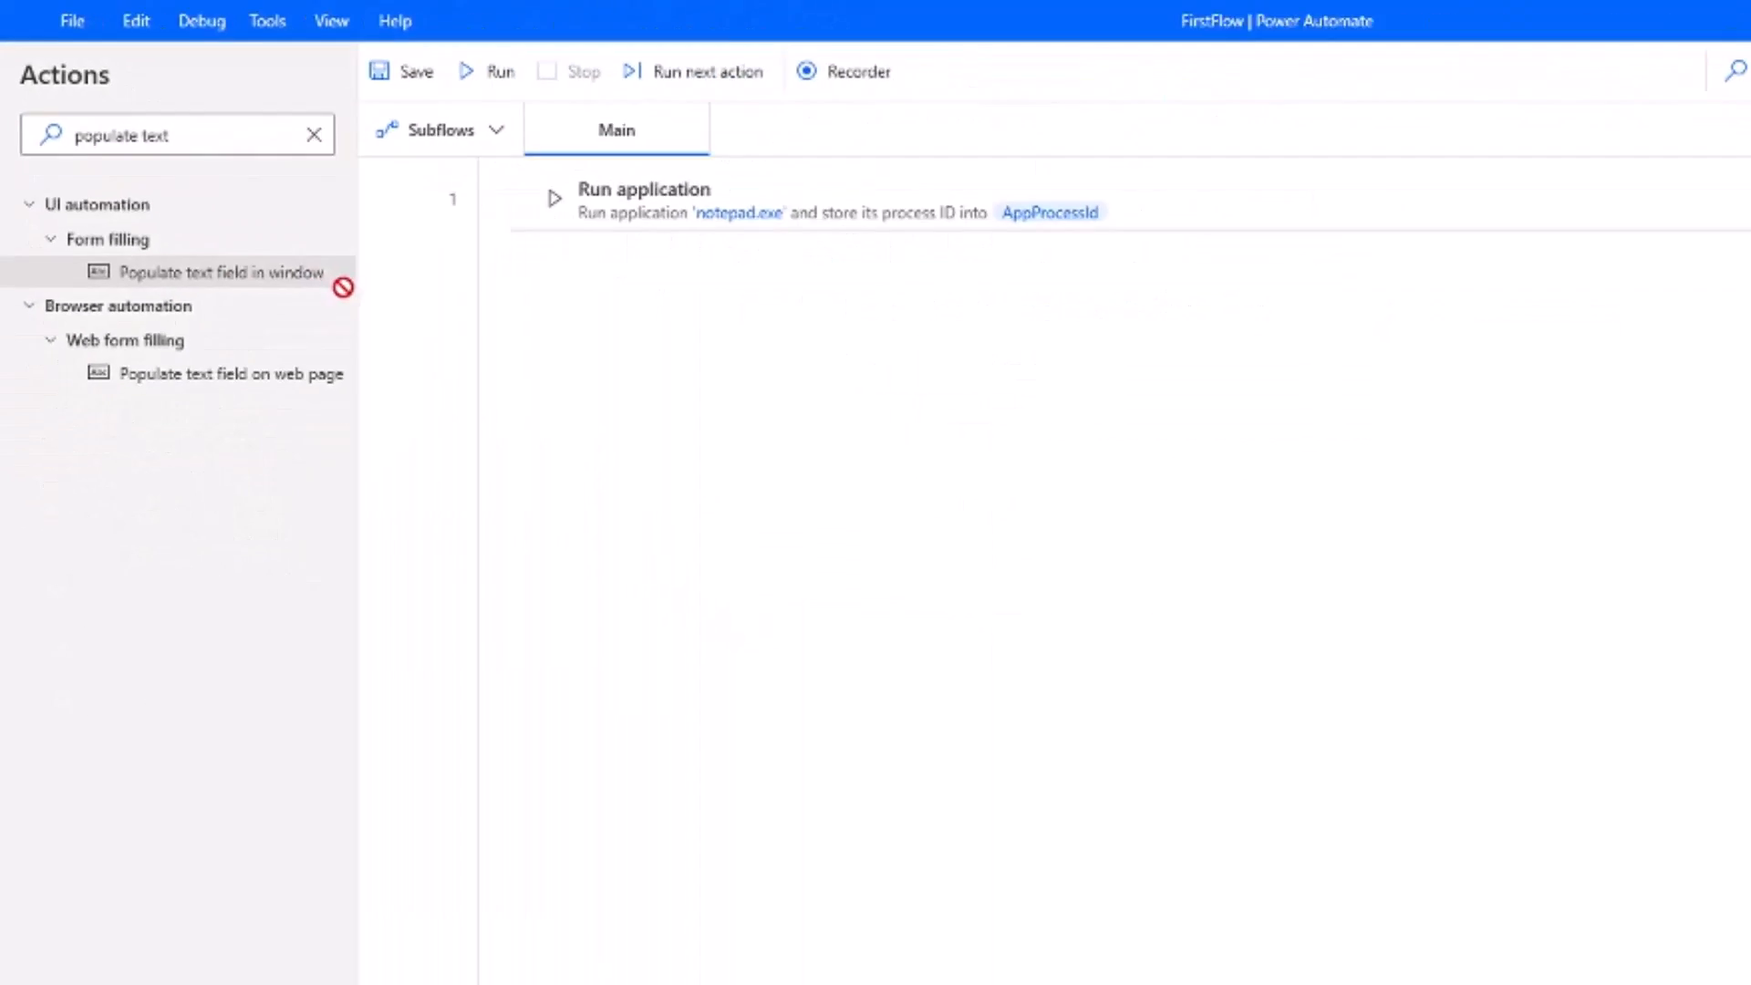
drag(343, 287, 799, 324)
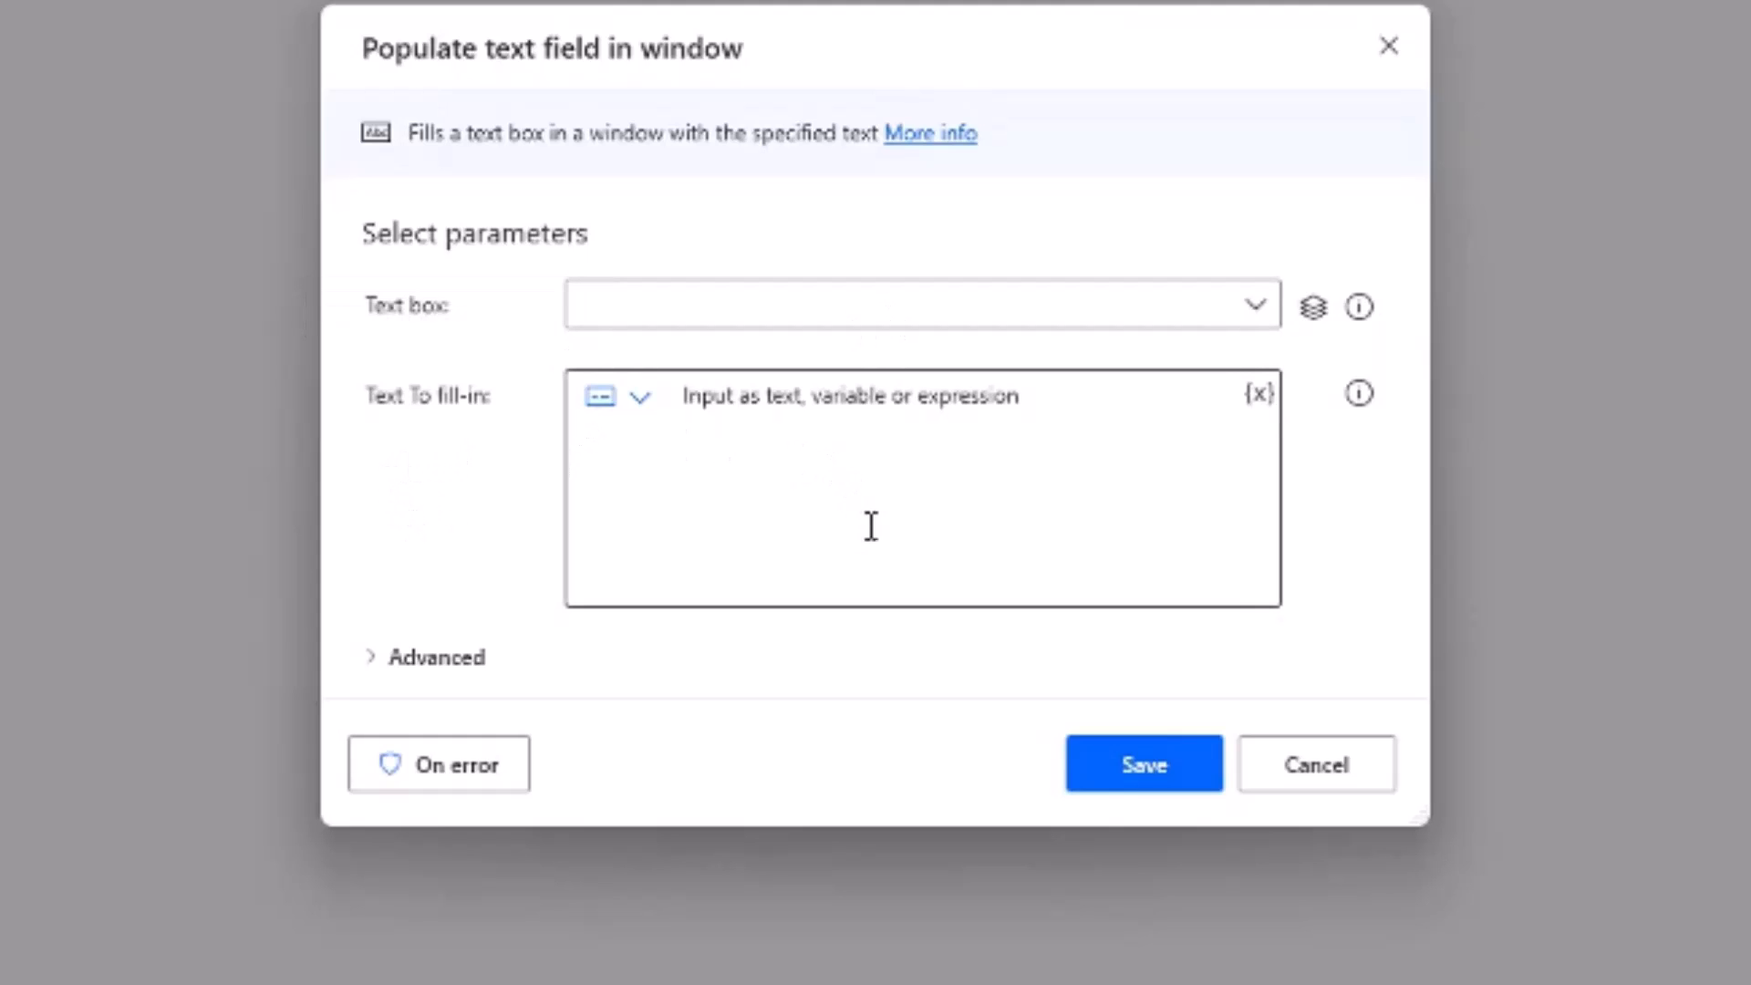
Step: Capture the text editor area of the open Untitled Notepad window as the UI element for the action's text box
click(1258, 306)
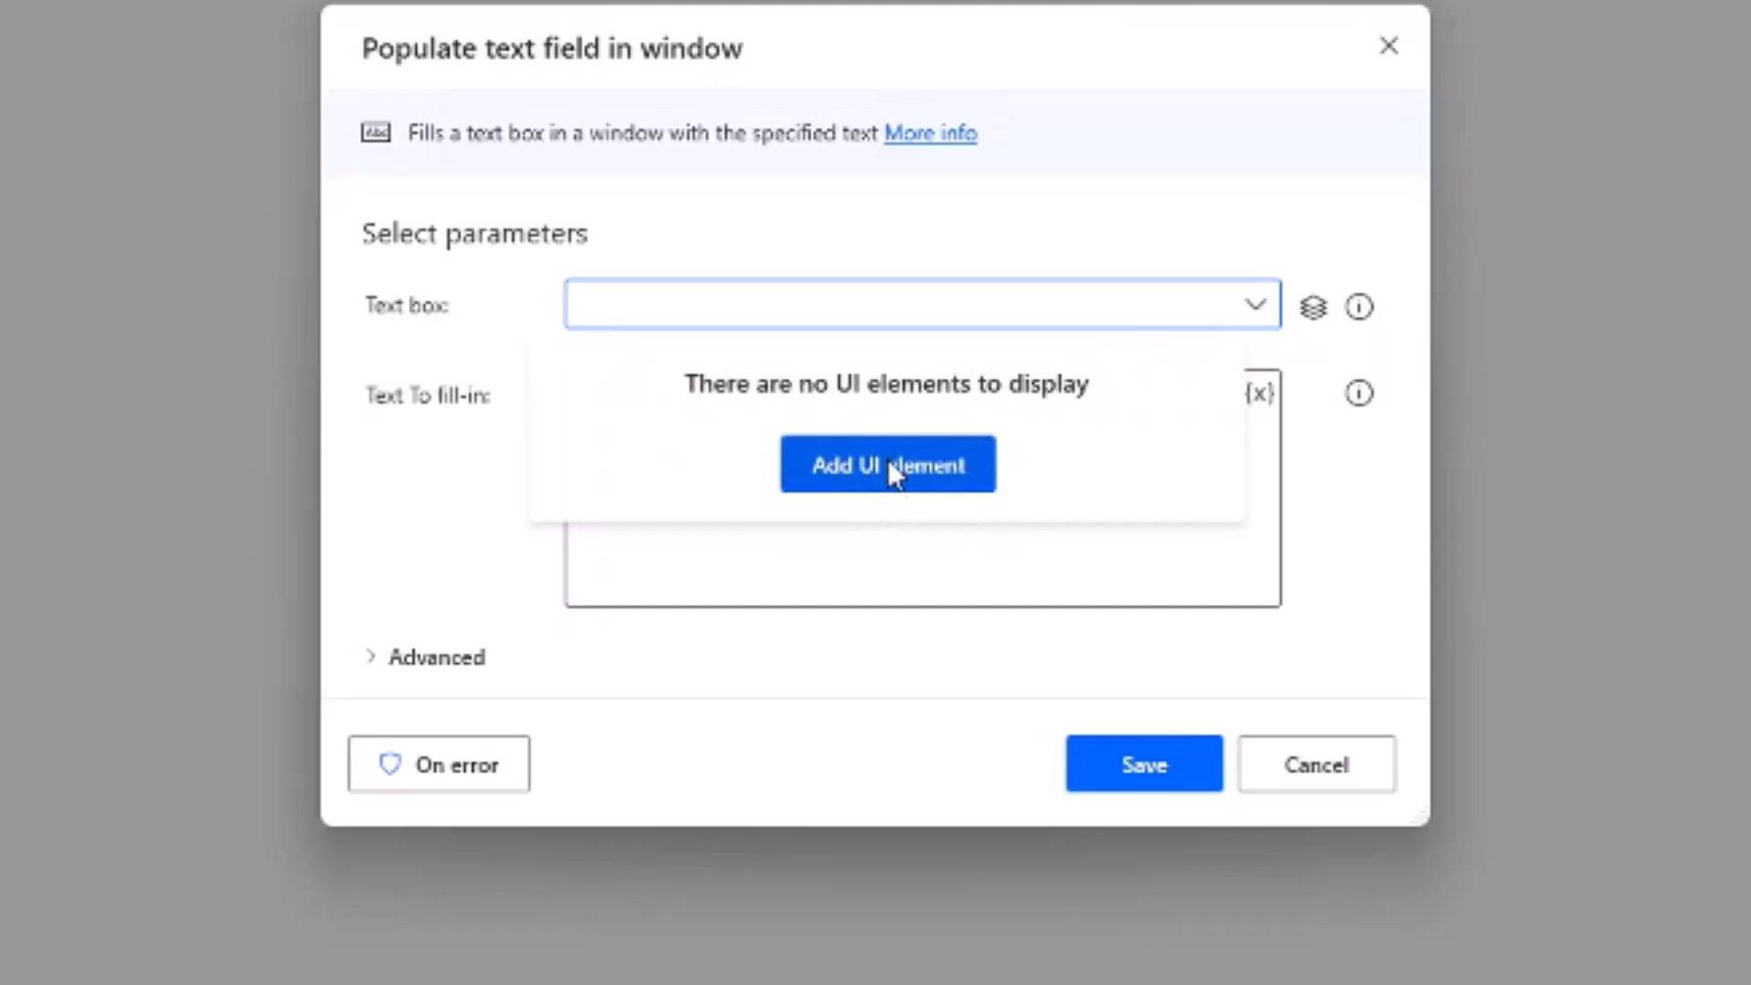
key(alt+Tab)
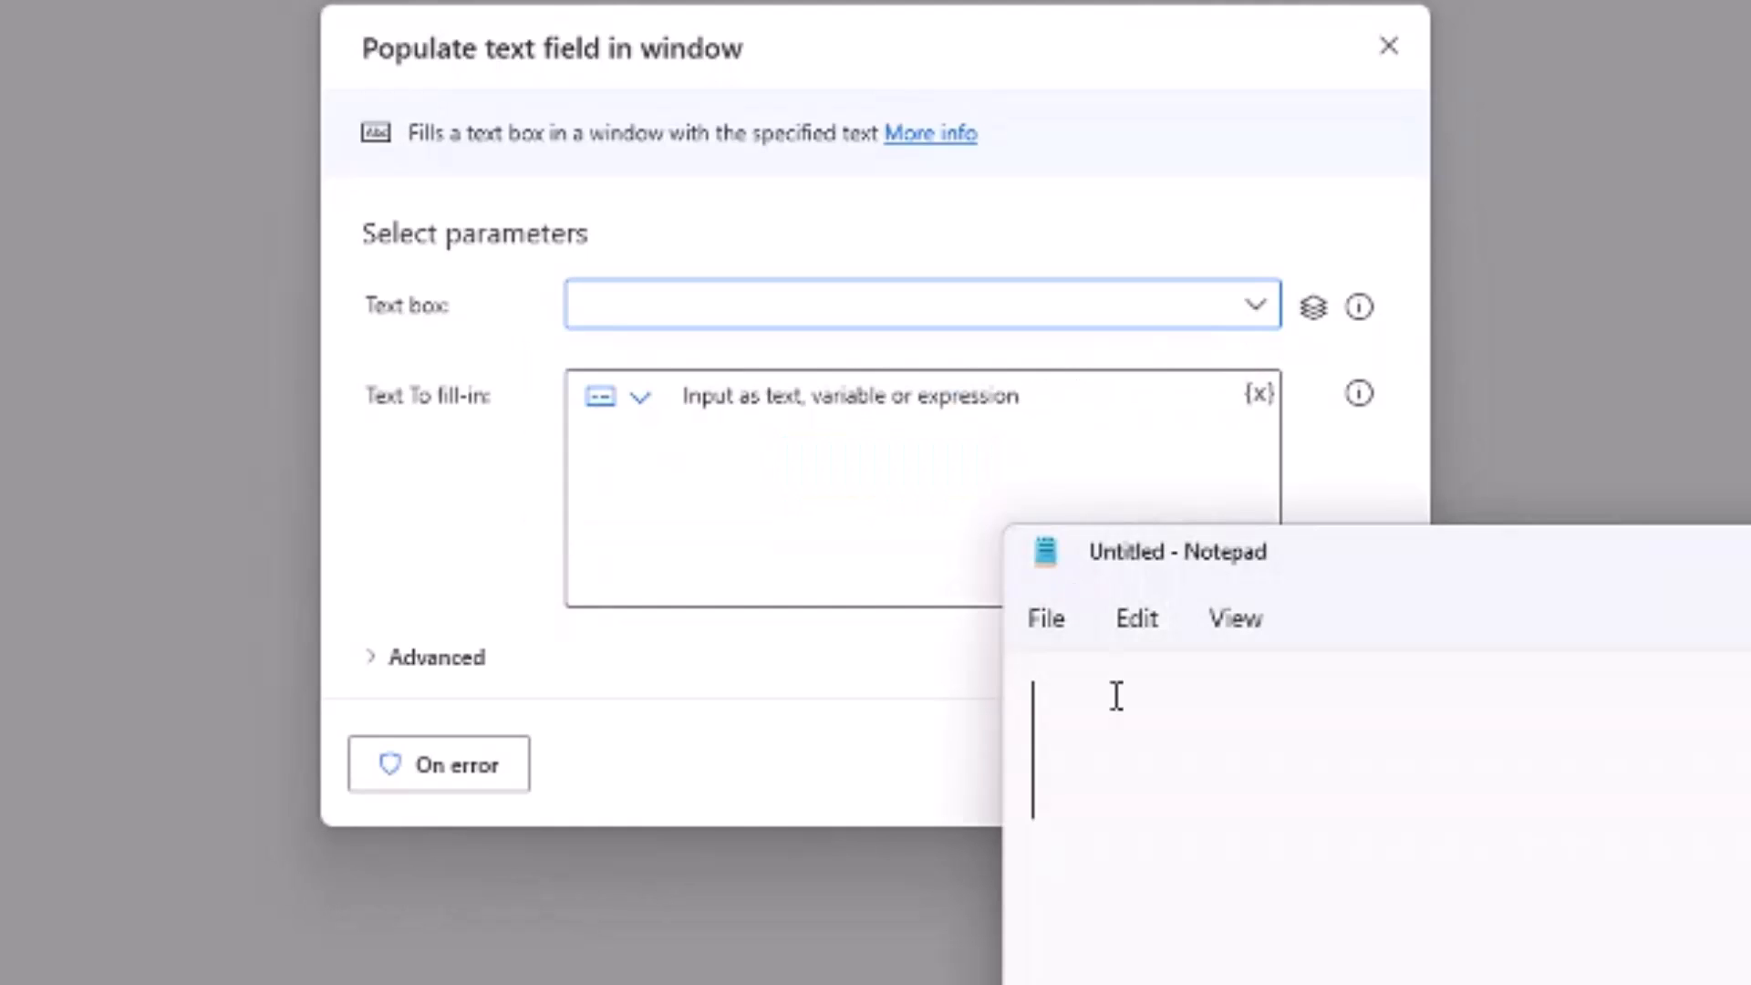
click(1257, 166)
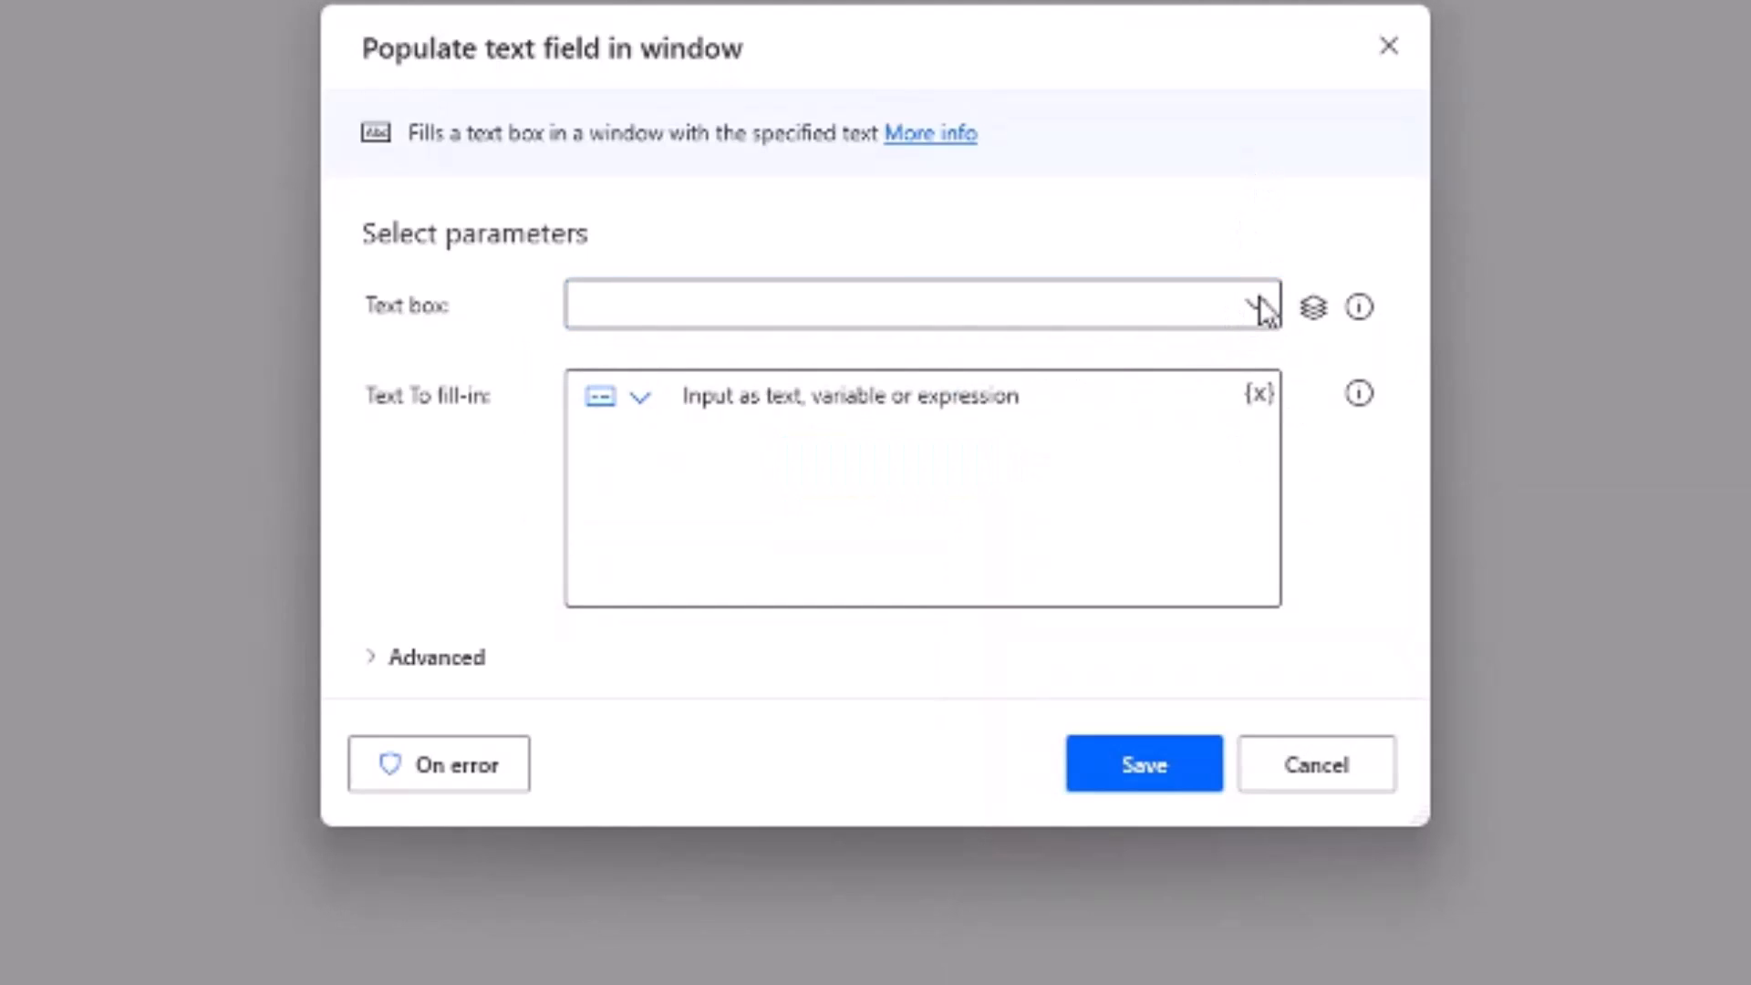
click(1260, 306)
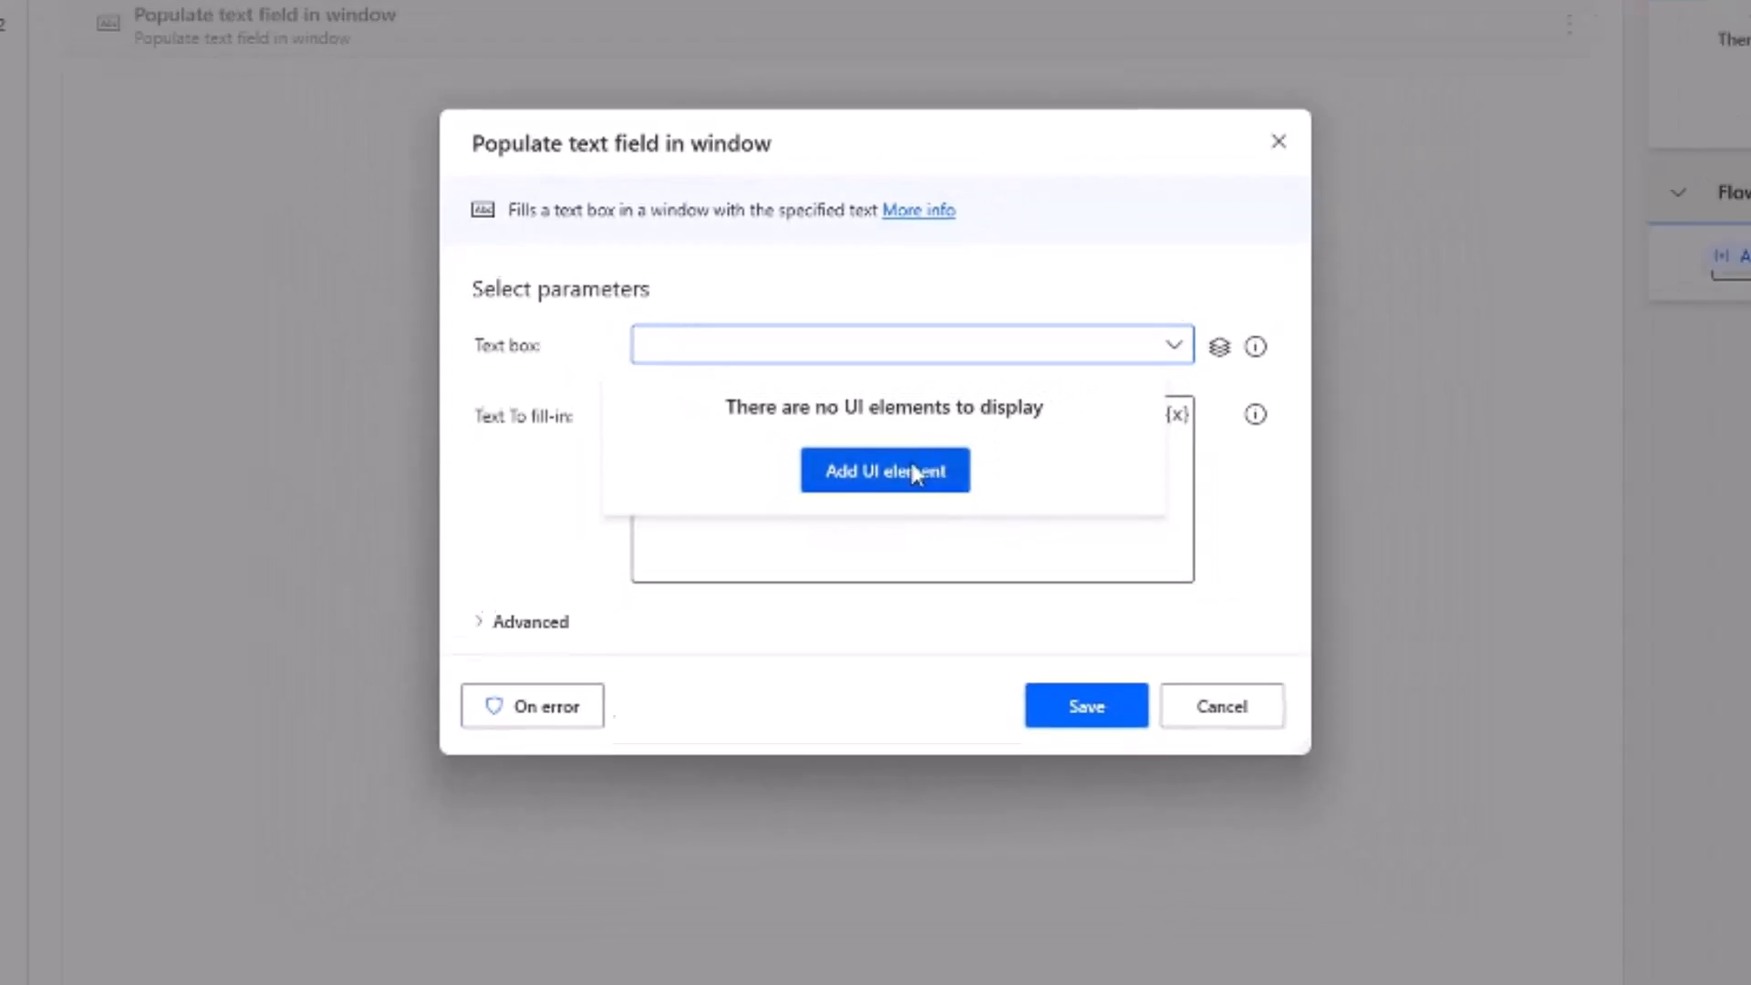
click(892, 471)
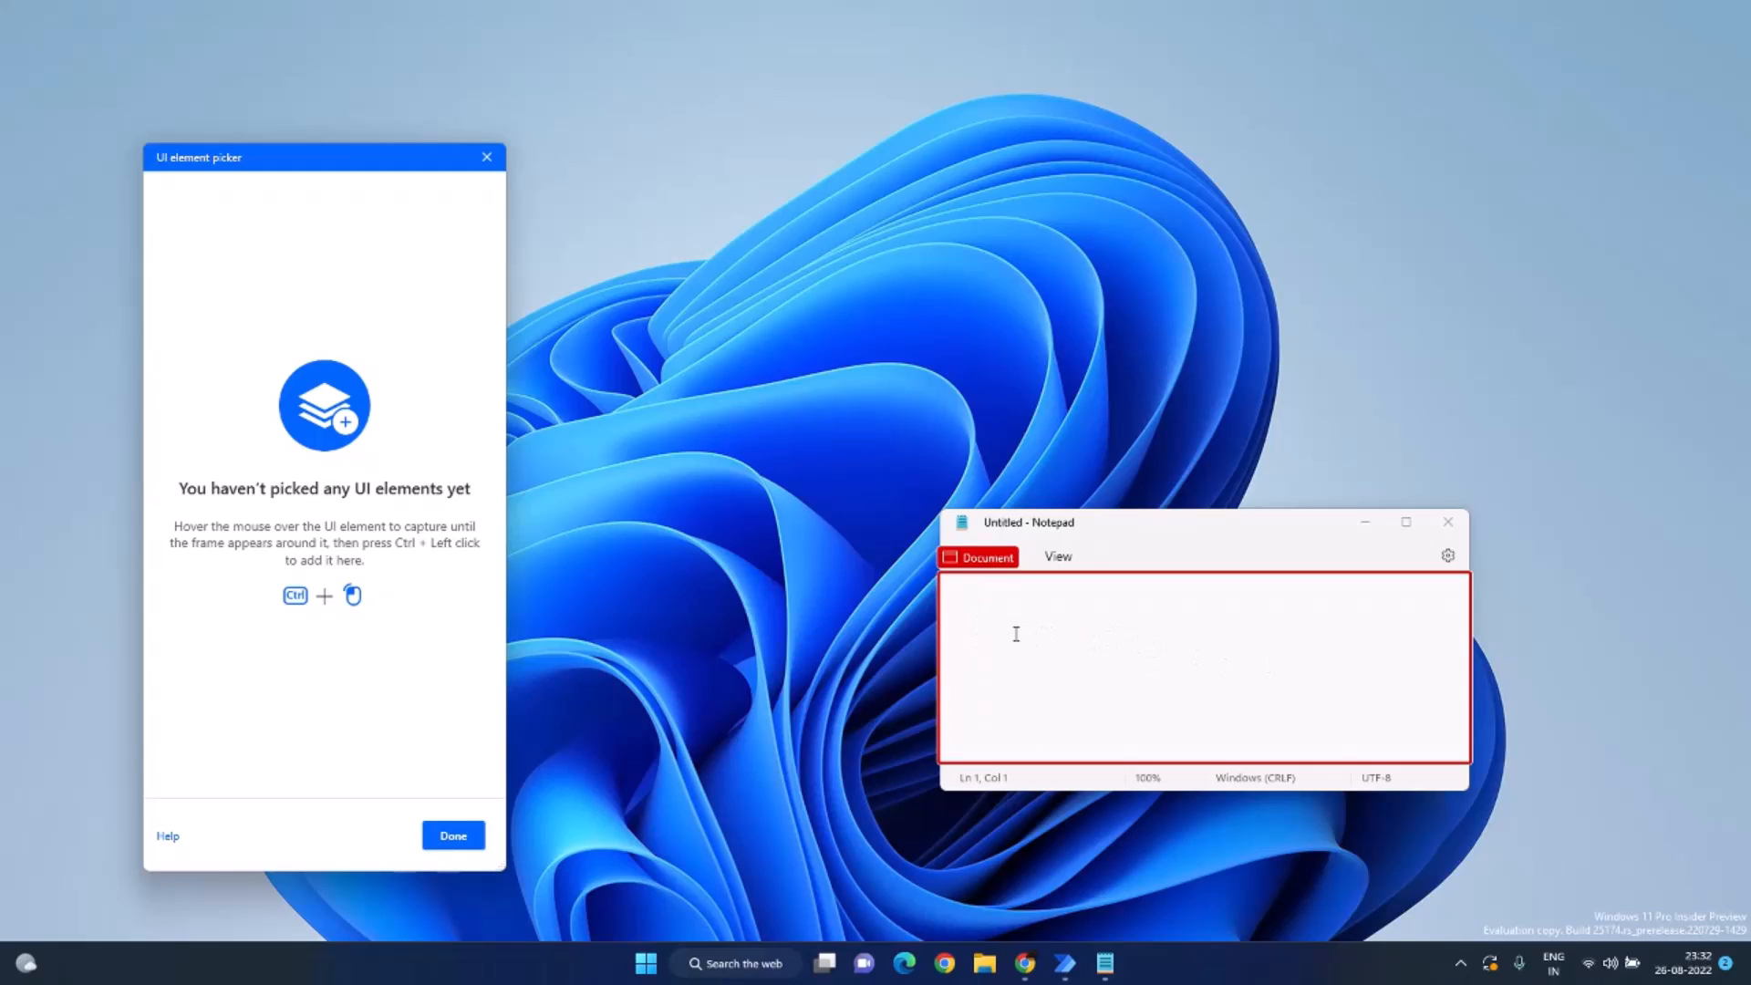
ctrl+click(1016, 634)
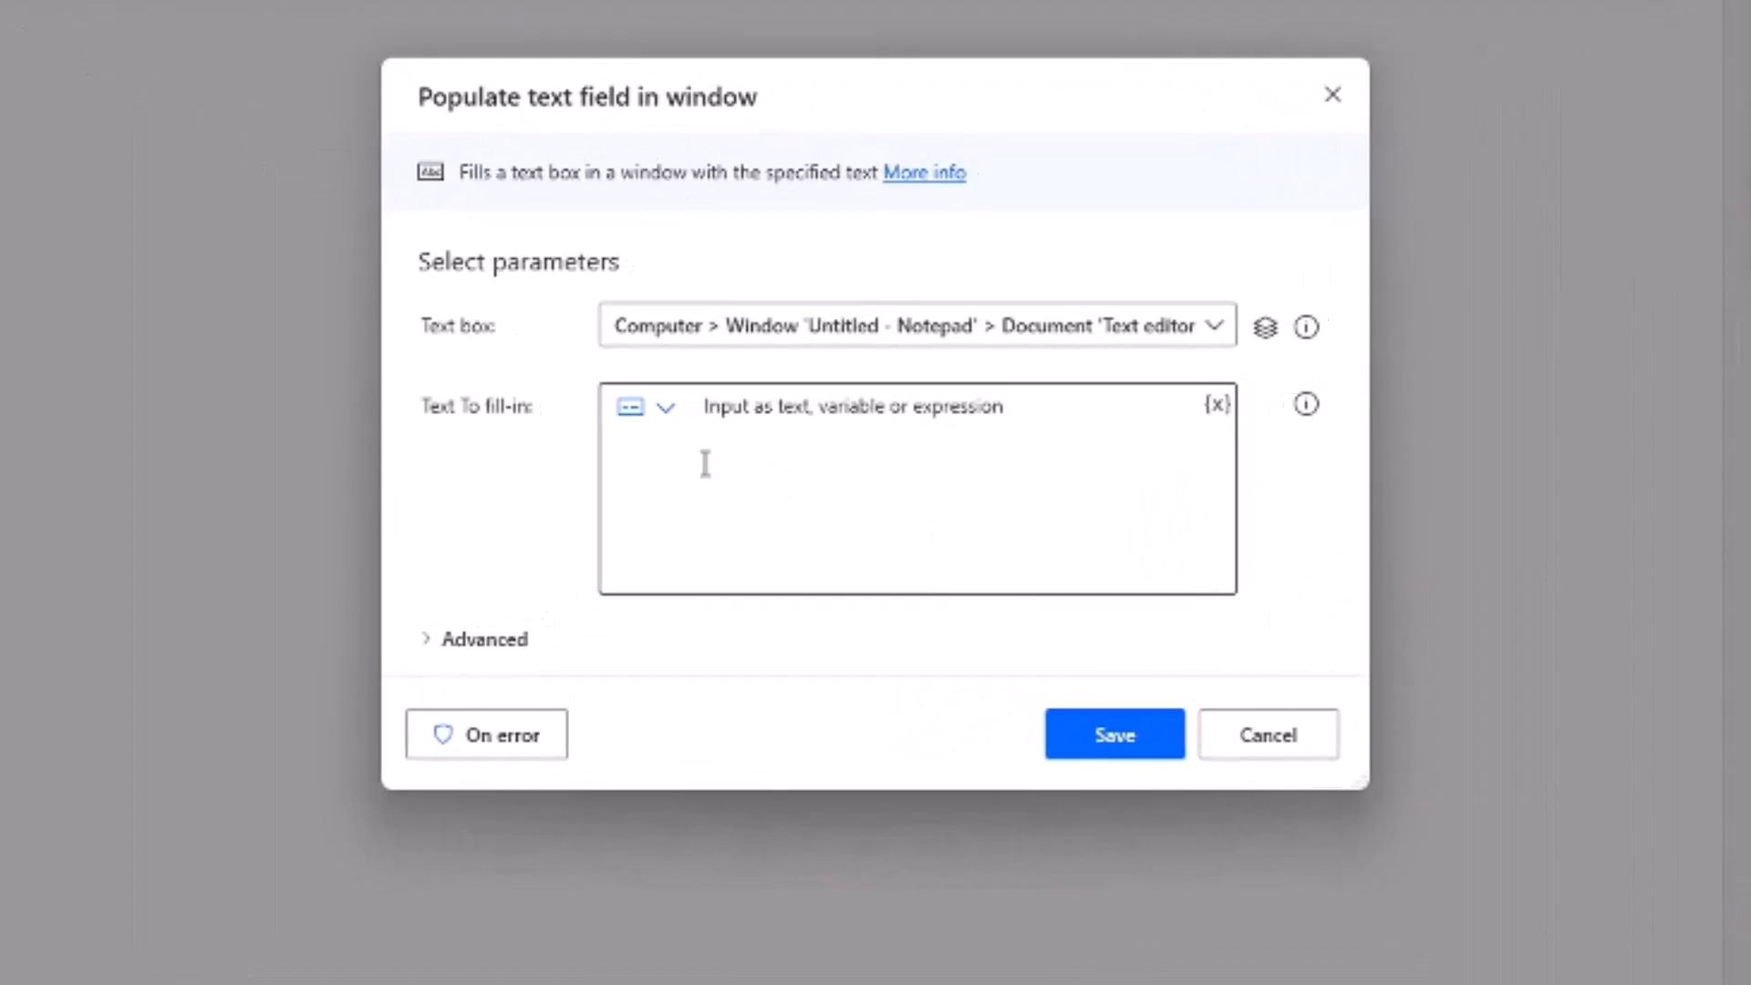
click(1257, 306)
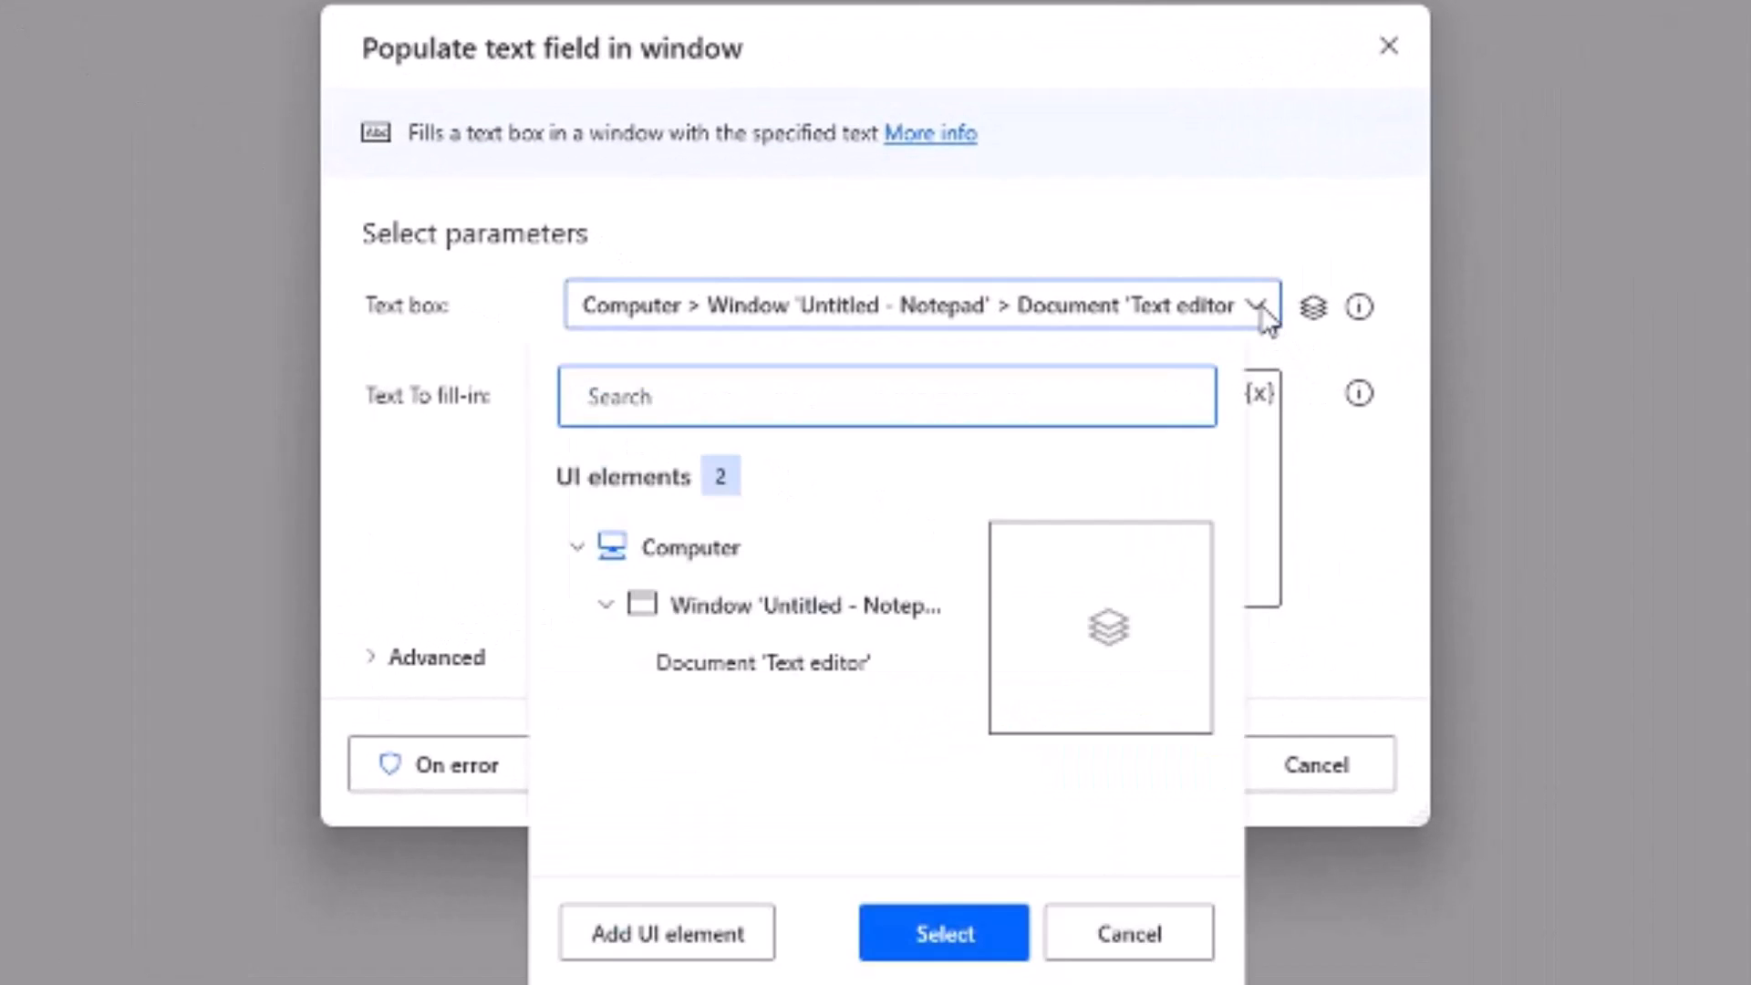
click(1262, 312)
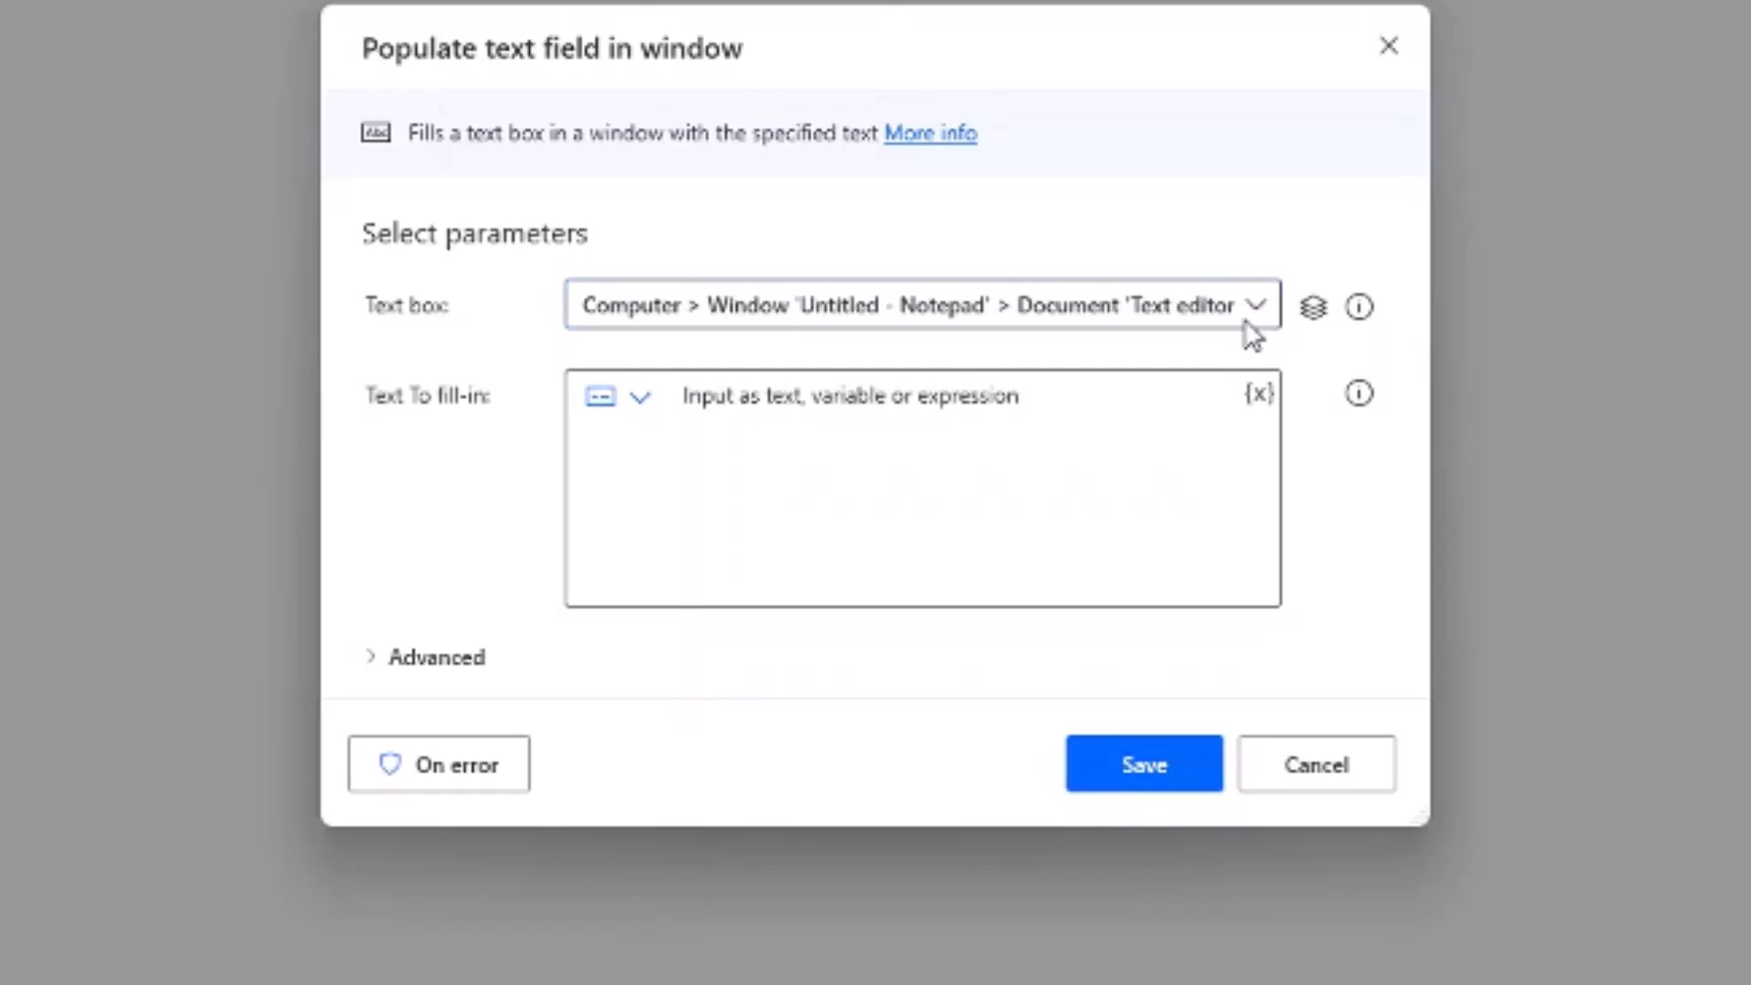
Step: Set the text to fill in to "Hello World" and save the Populate text field in window action
click(1010, 482)
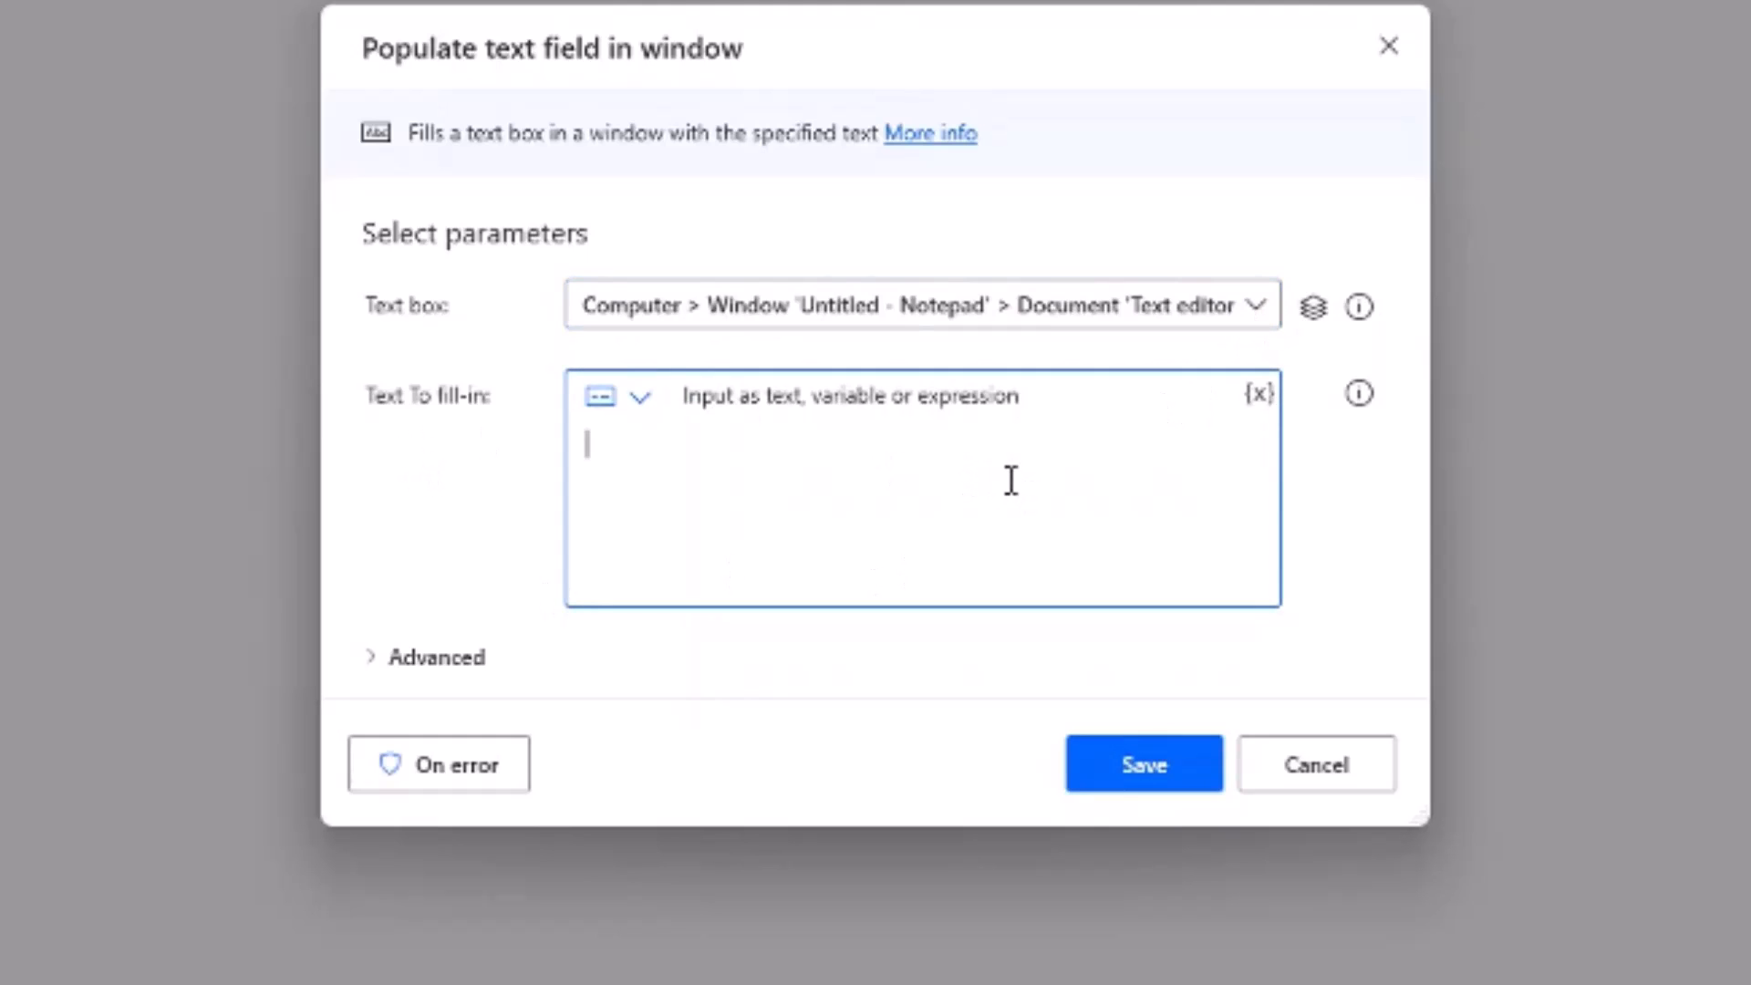
text(Hello World)
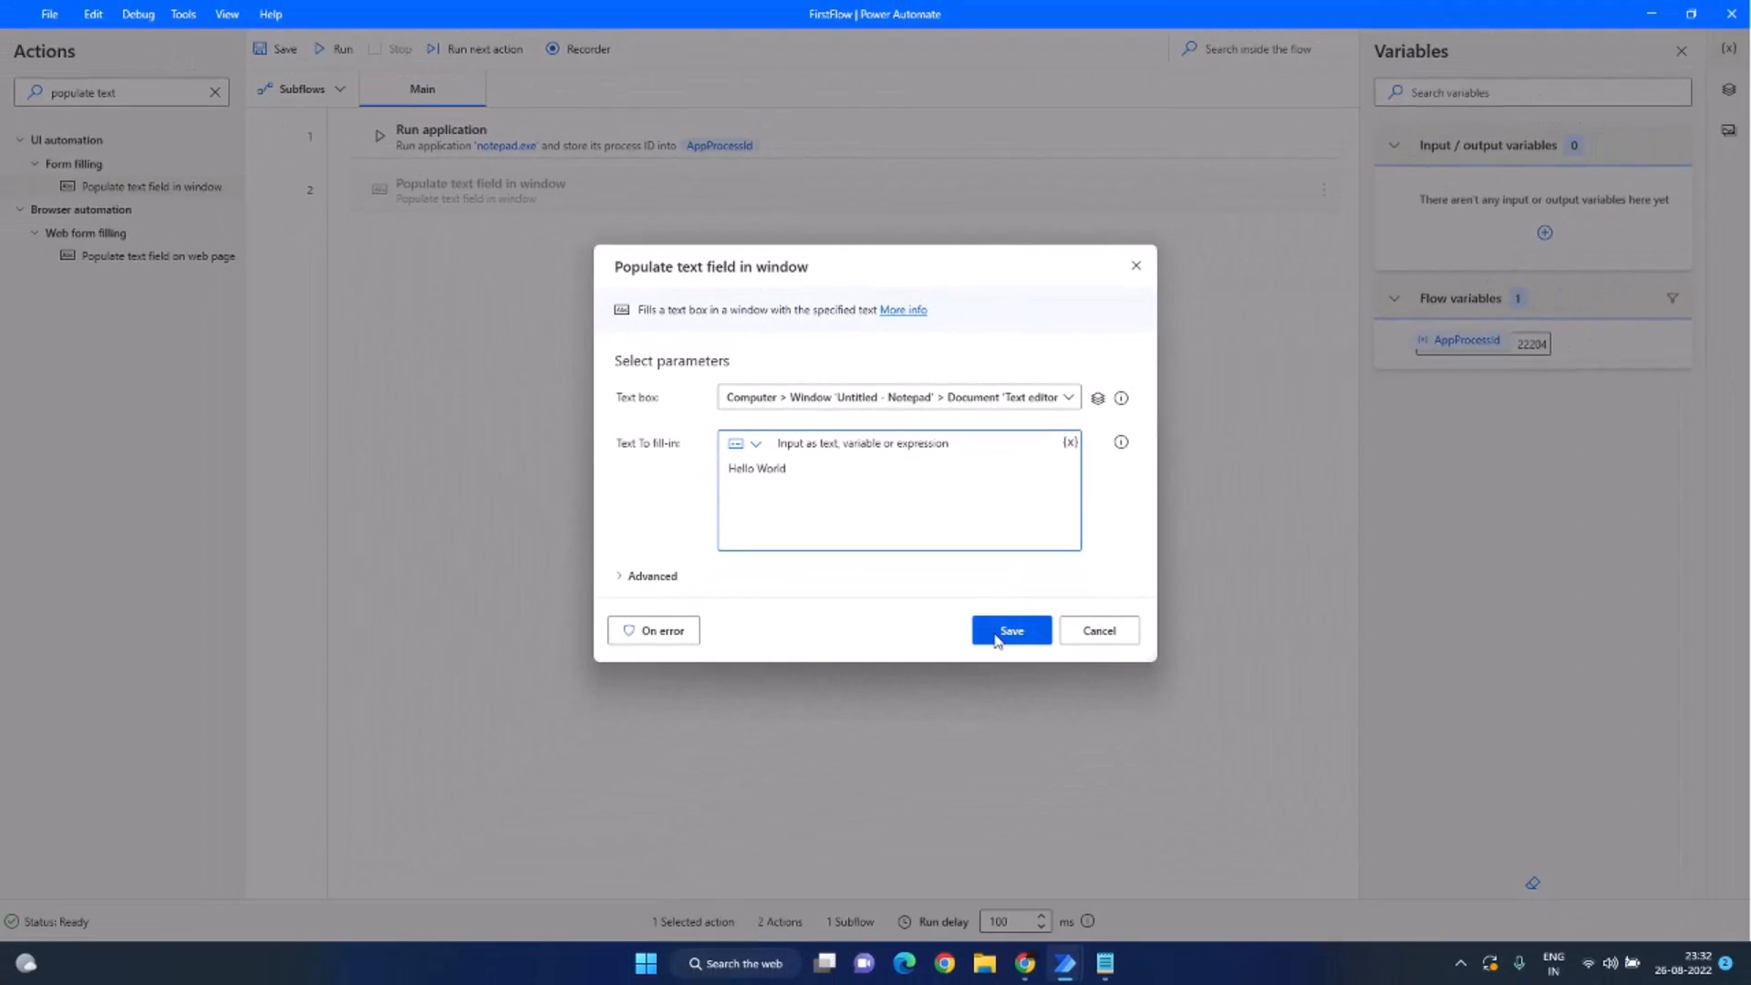
click(997, 640)
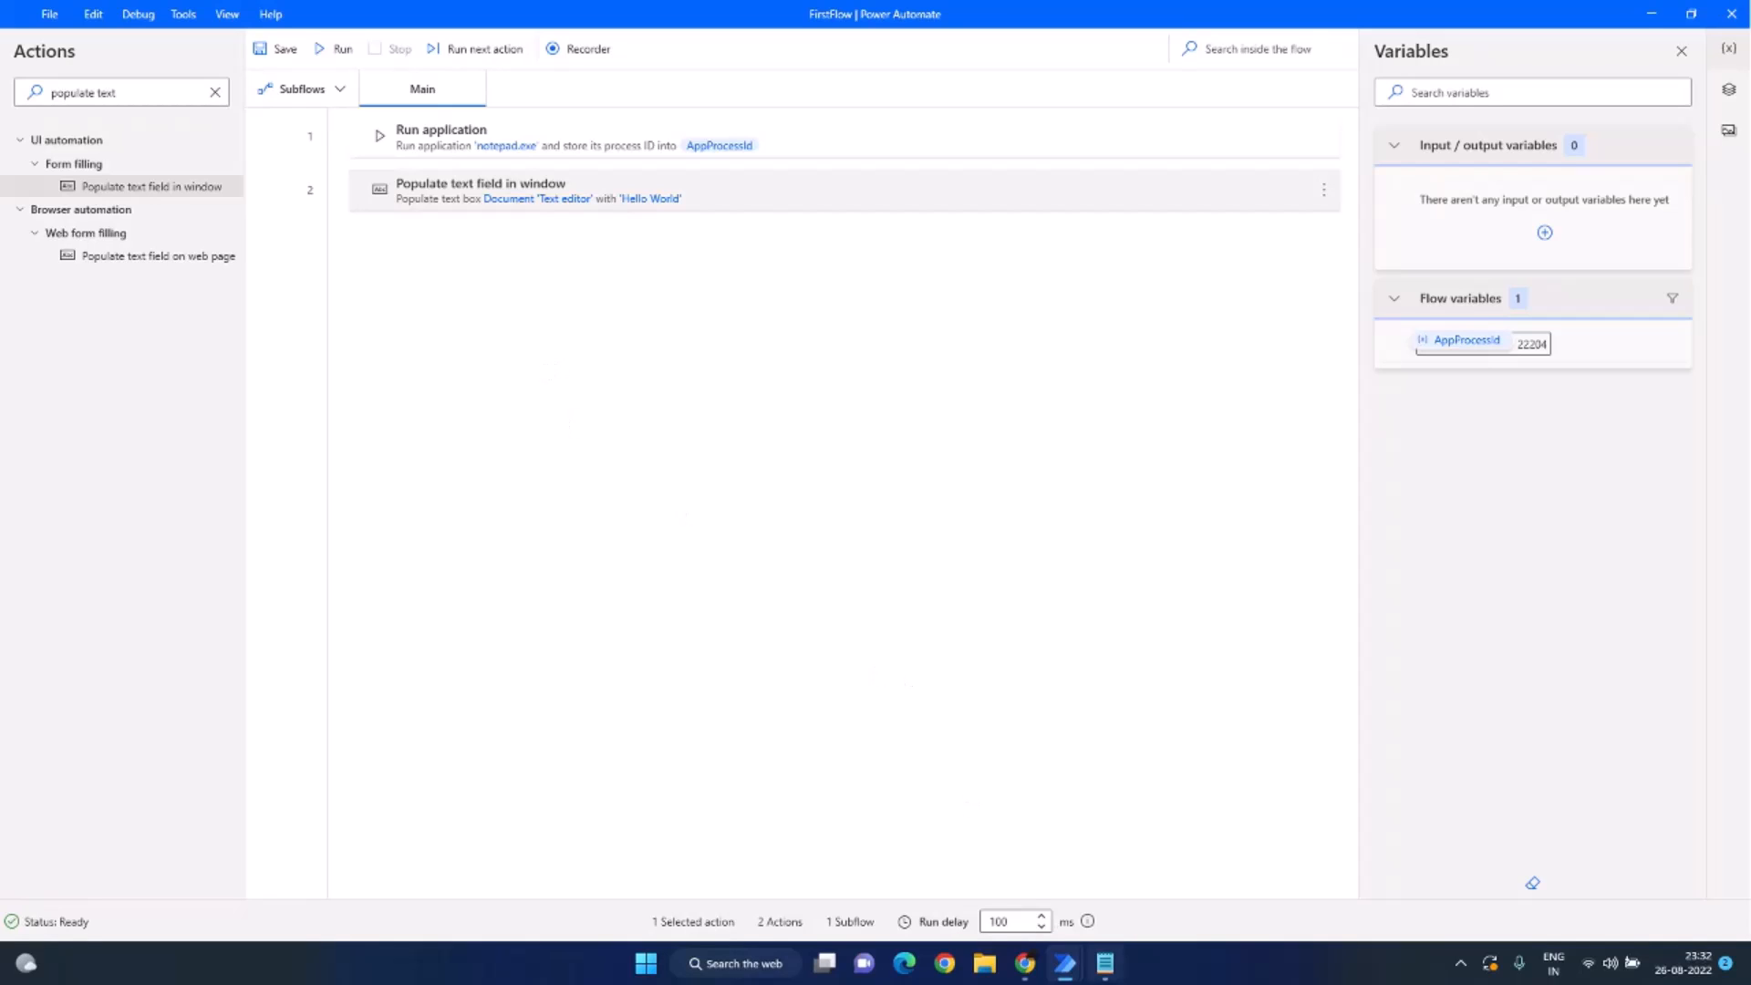
Step: Test the flow after closing the open blank Notepad window, and close the newly launched Notepad without saving
click(1112, 967)
click(1450, 525)
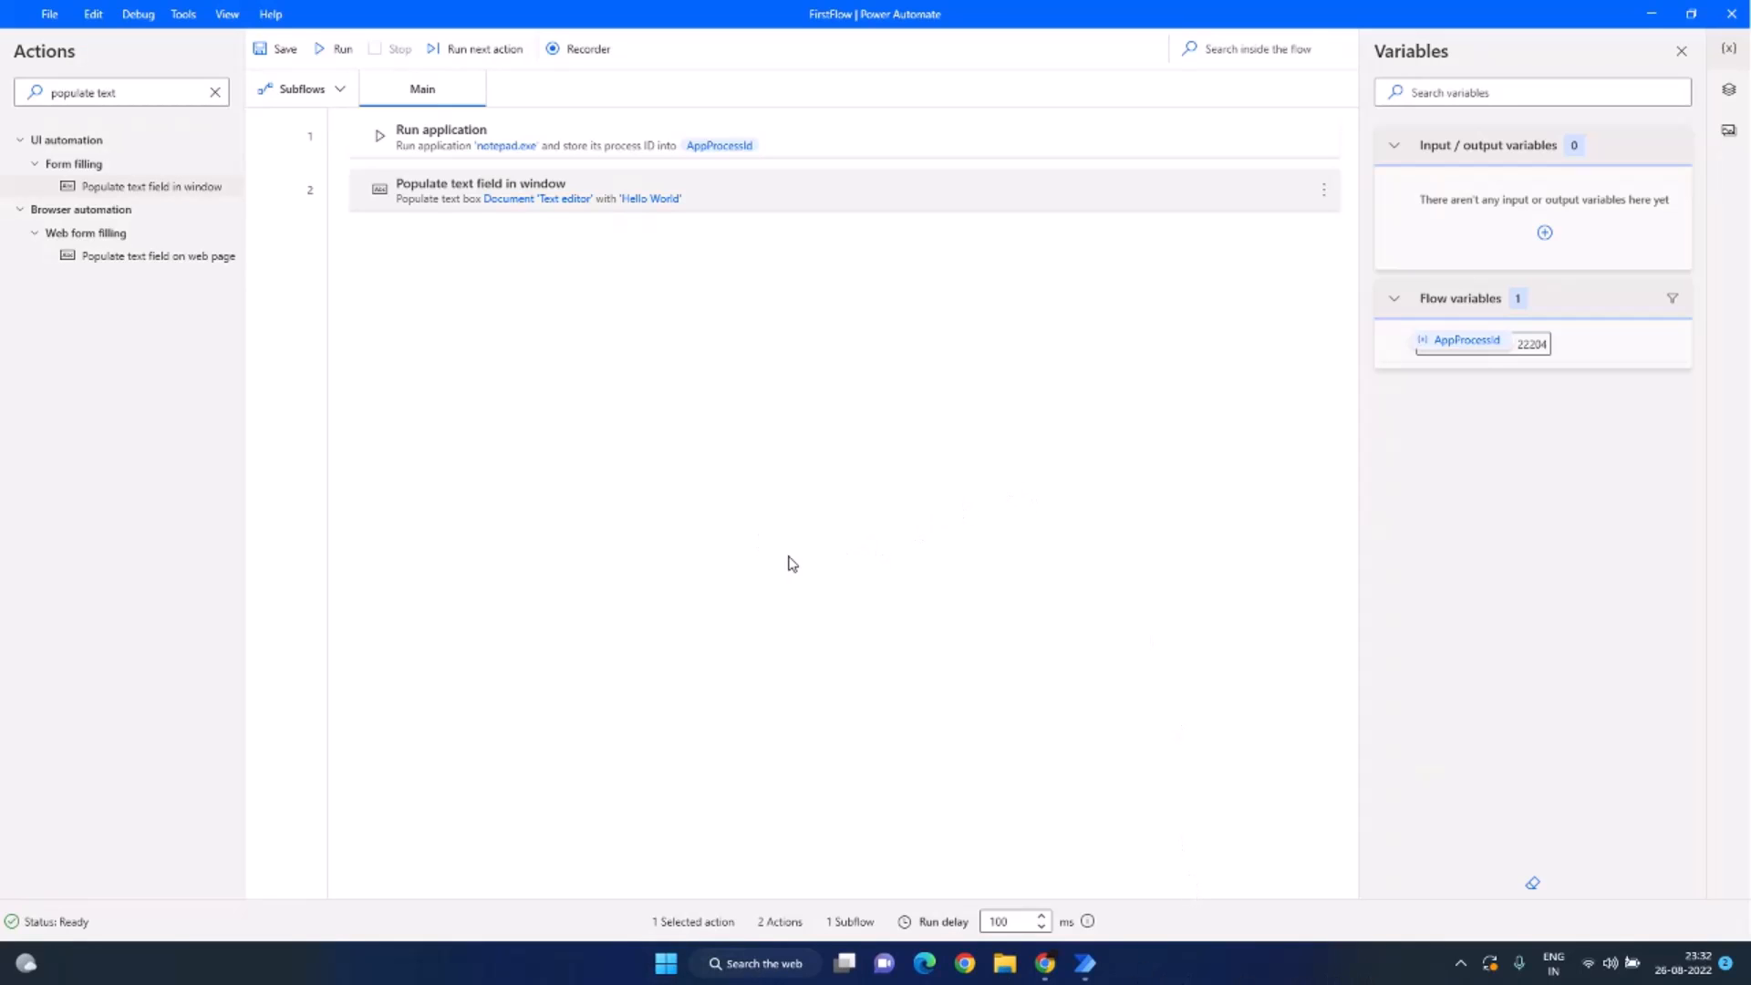
click(340, 49)
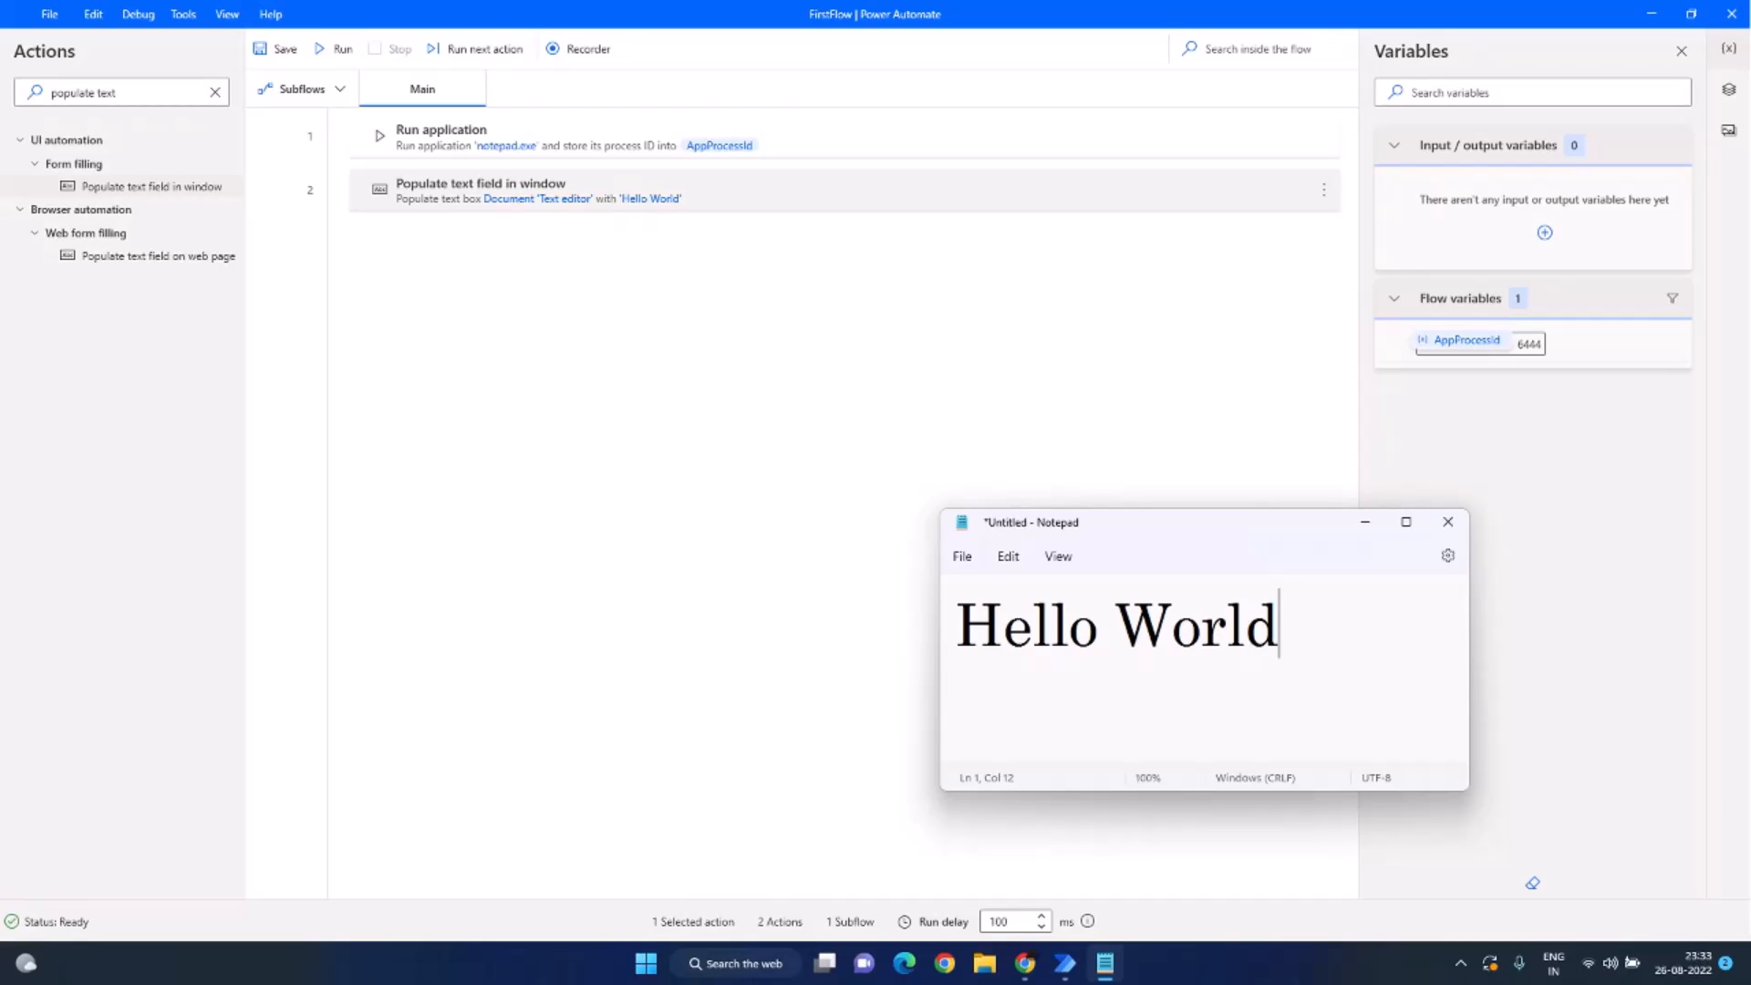
click(1447, 524)
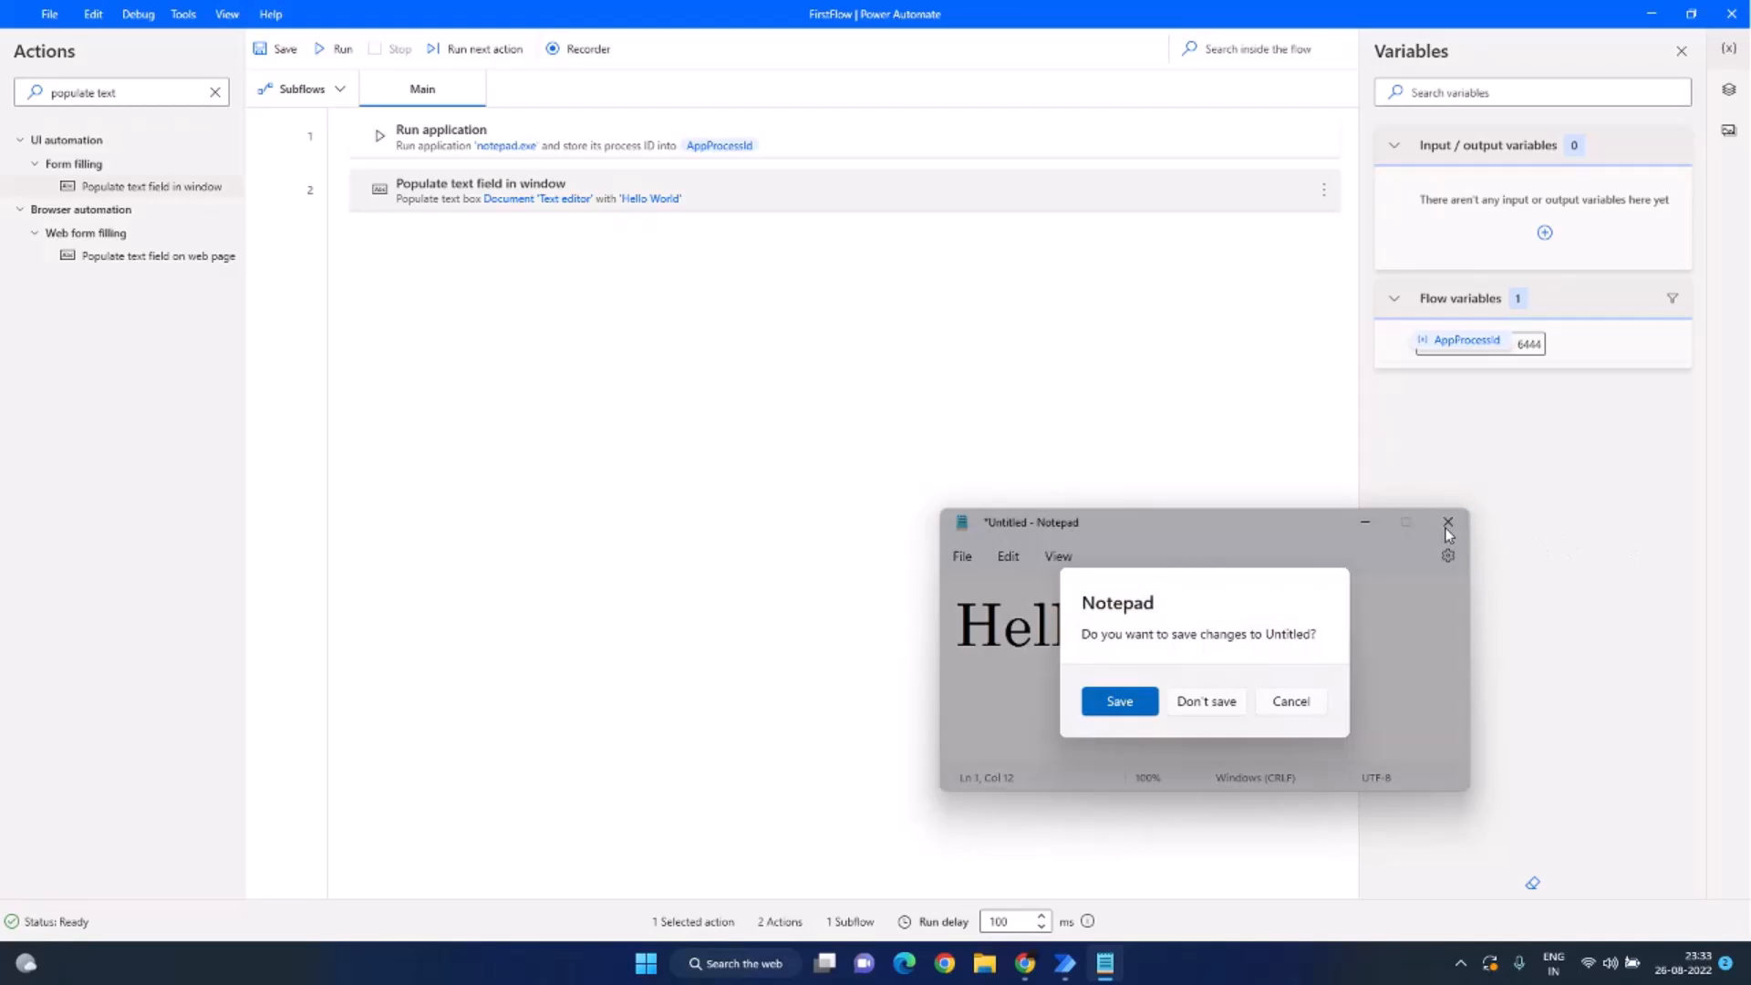
click(1195, 703)
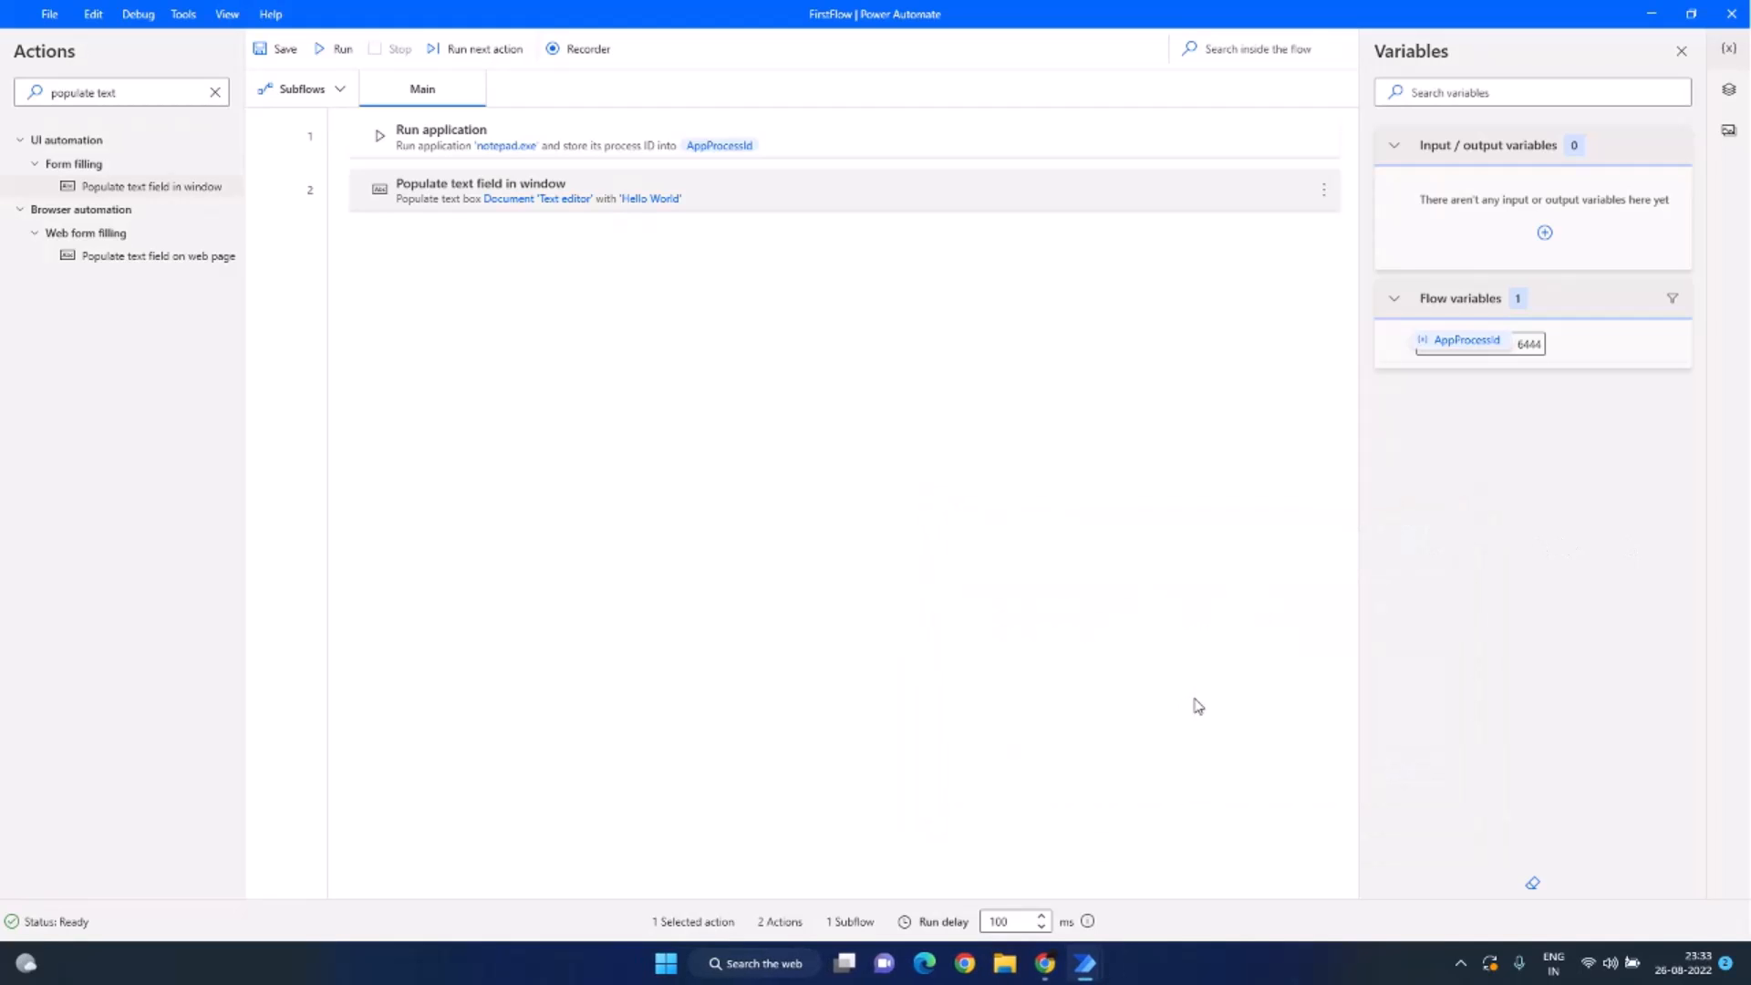